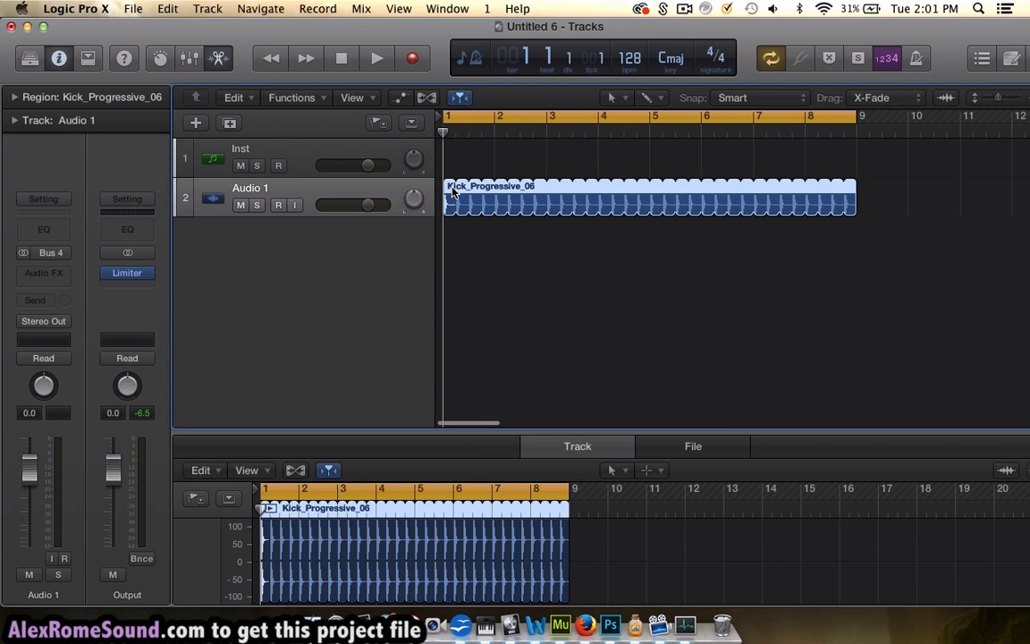
Step: Turn off looping for the Kick_Progressive_06 region on the Audio 1 track so only the single hit remains
key(super+Right)
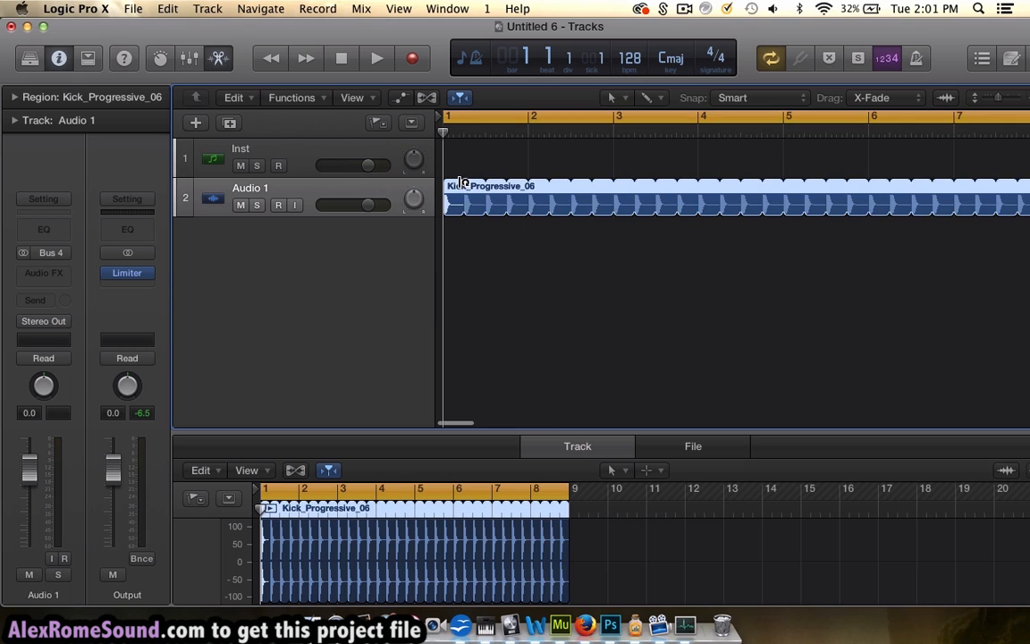
click(463, 168)
click(453, 188)
key(l)
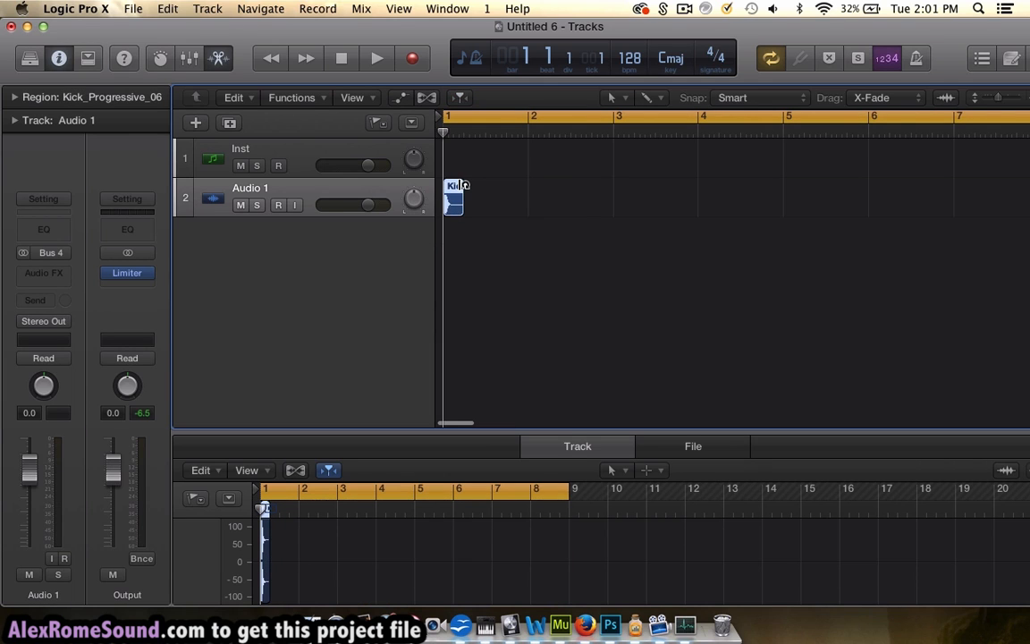
mouse_move(460, 183)
mouse_down()
mouse_move(535, 180)
mouse_move(455, 185)
mouse_up()
click(455, 204)
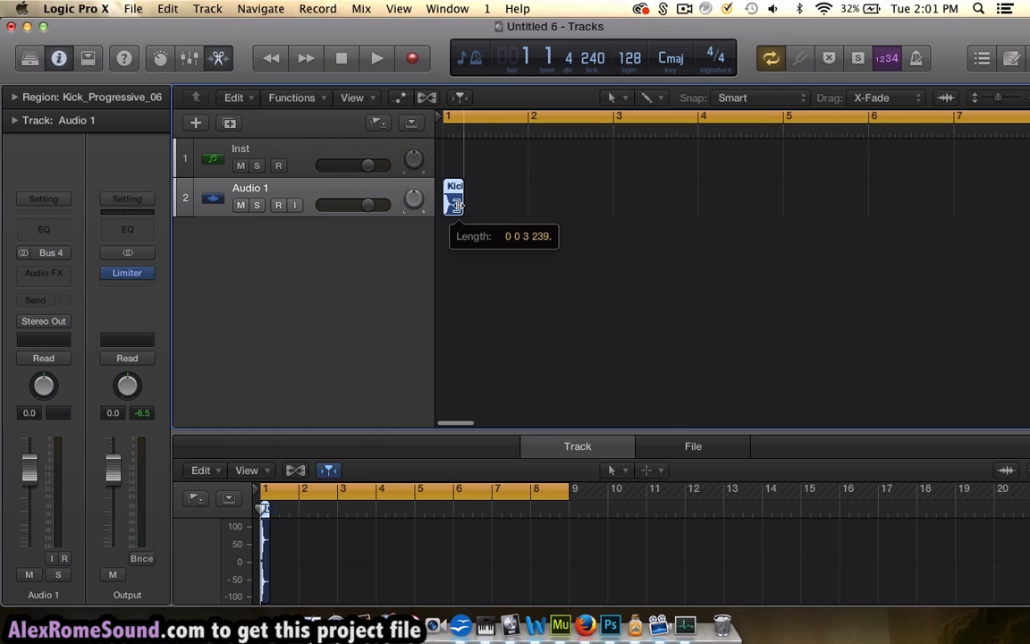
Step: Loop the single Kick_Progressive_06 hit on the Audio 1 track out to bar 9
drag(455, 204, 680, 185)
key(super+Left)
key(super+Left)
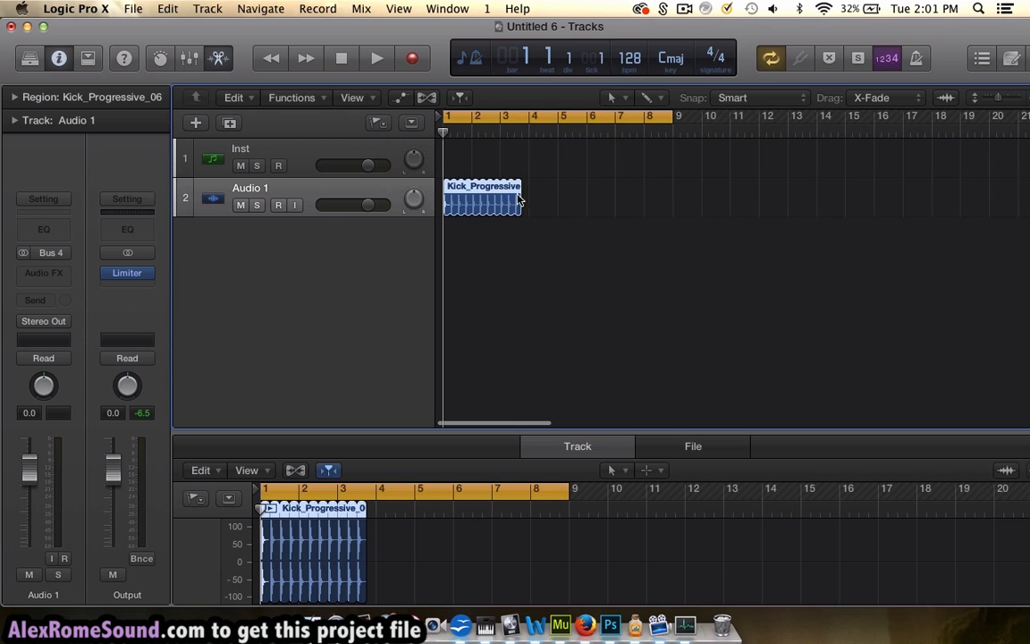
drag(523, 184, 675, 180)
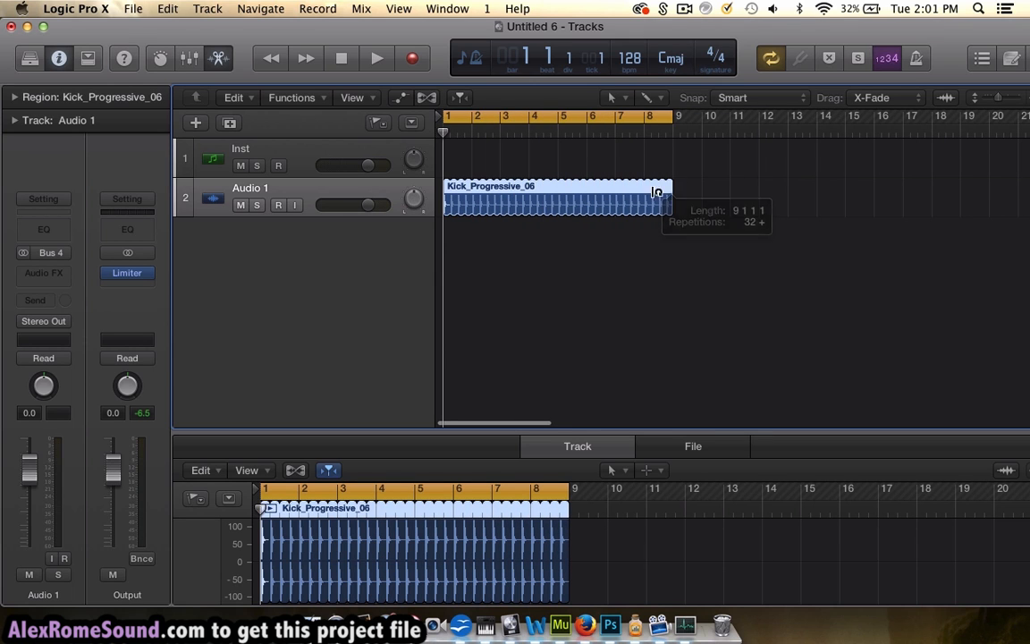
Step: Load the stereo ES2 (Synthesizer 2) as the instrument on the Inst track
key(super+Right)
key(super+Right)
click(348, 143)
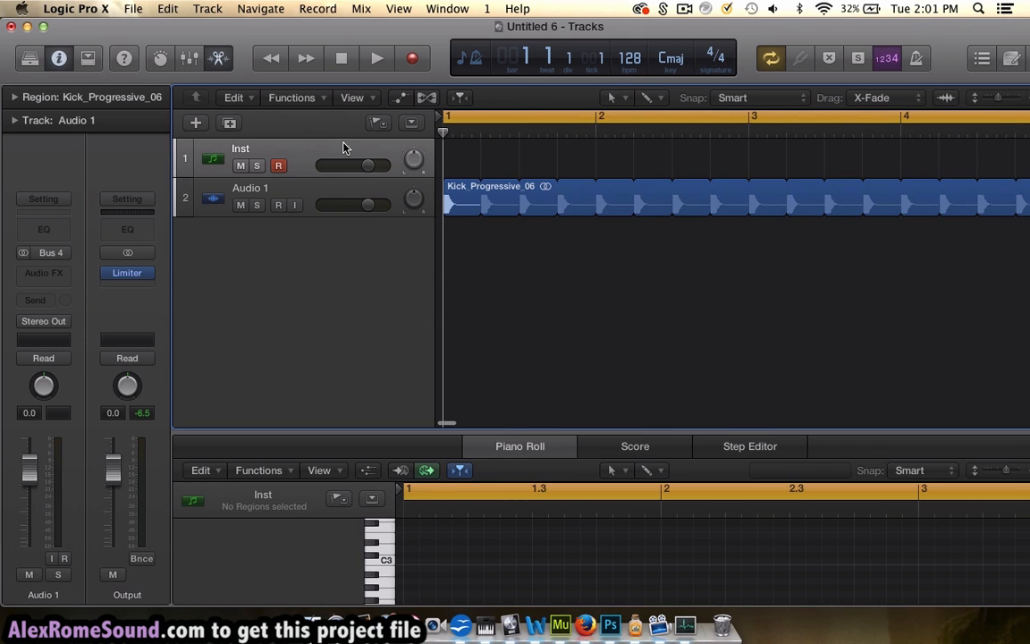
click(41, 253)
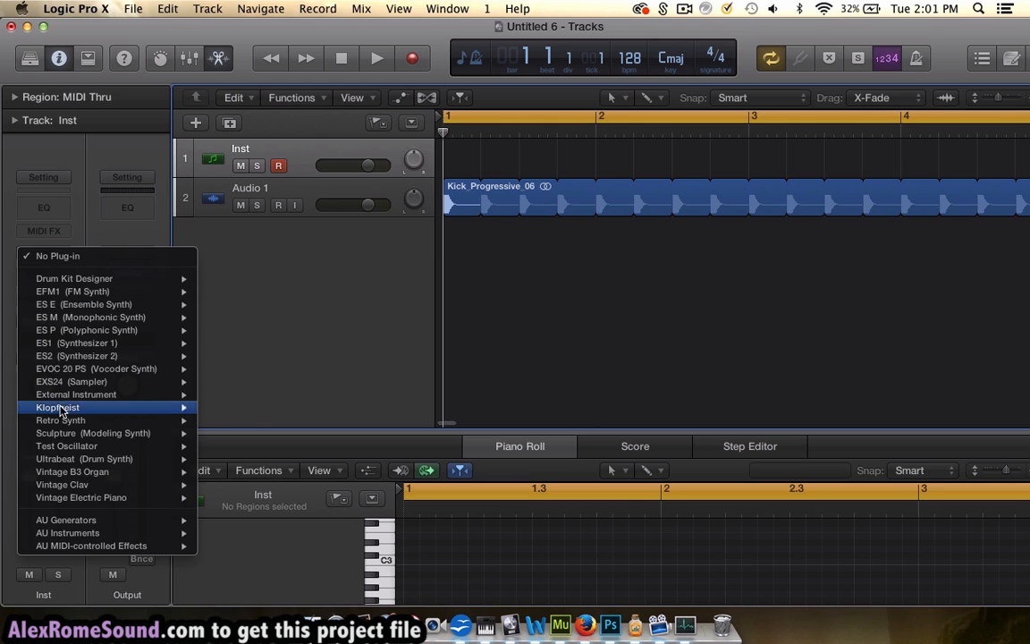
mouse_move(73, 364)
mouse_move(154, 357)
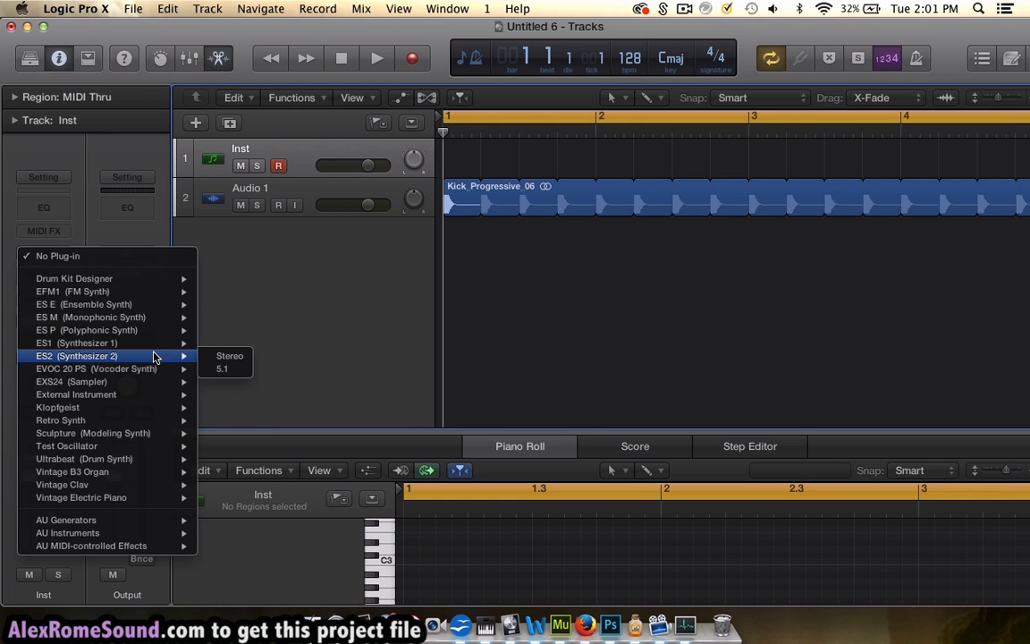
click(228, 356)
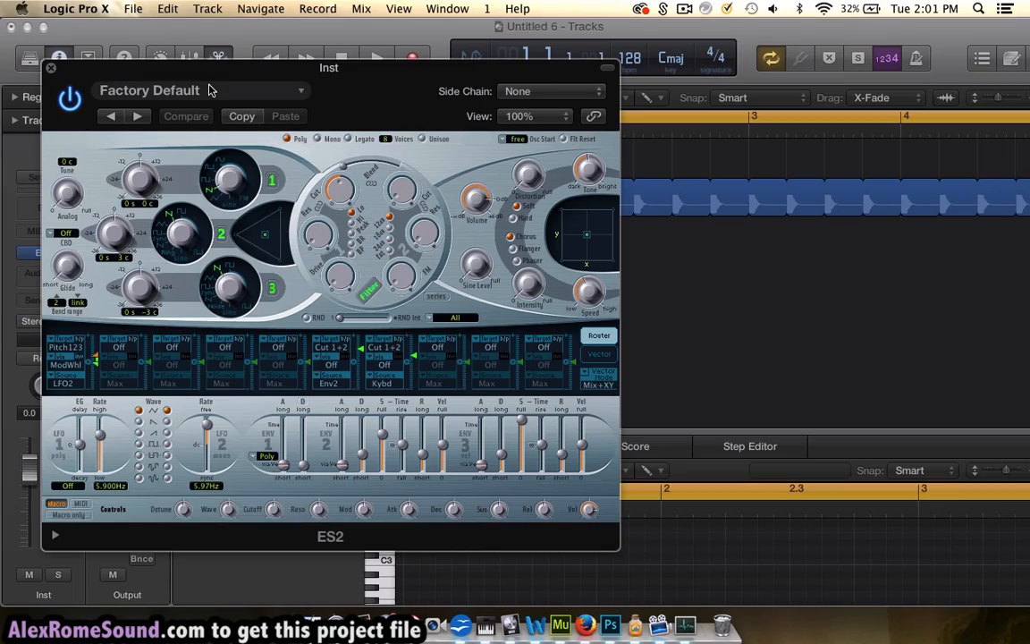
Step: Choose the Techno Chords preset for the ES2 and audition a note with it
click(210, 91)
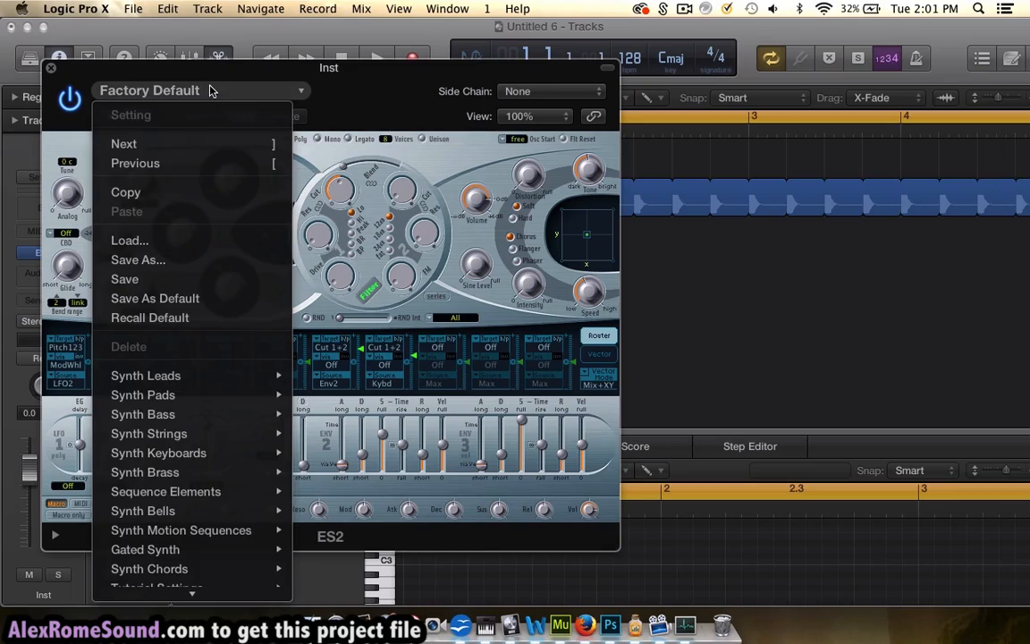
click(329, 152)
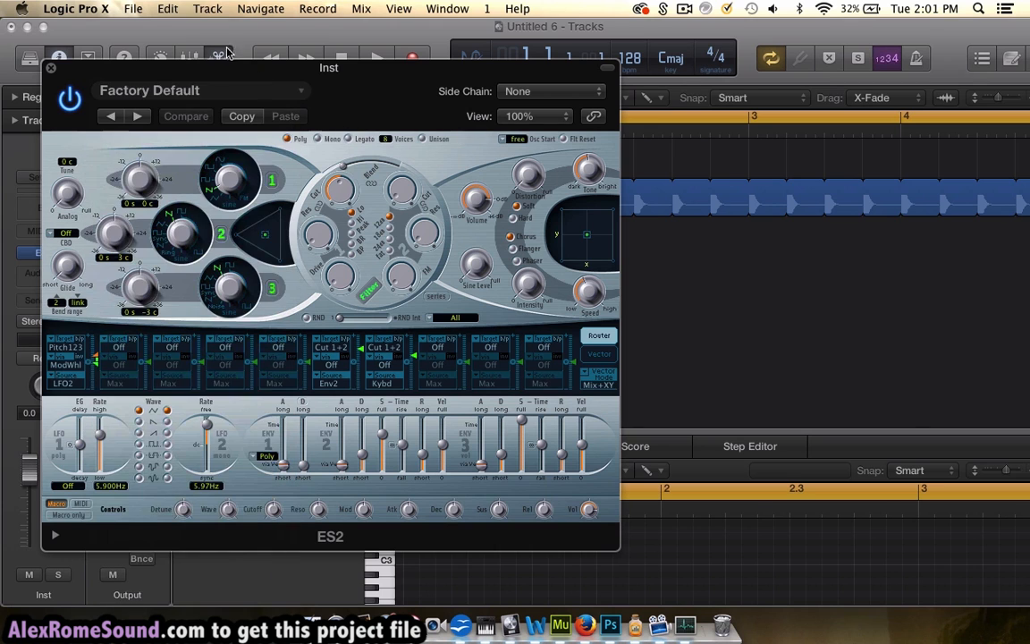
click(187, 92)
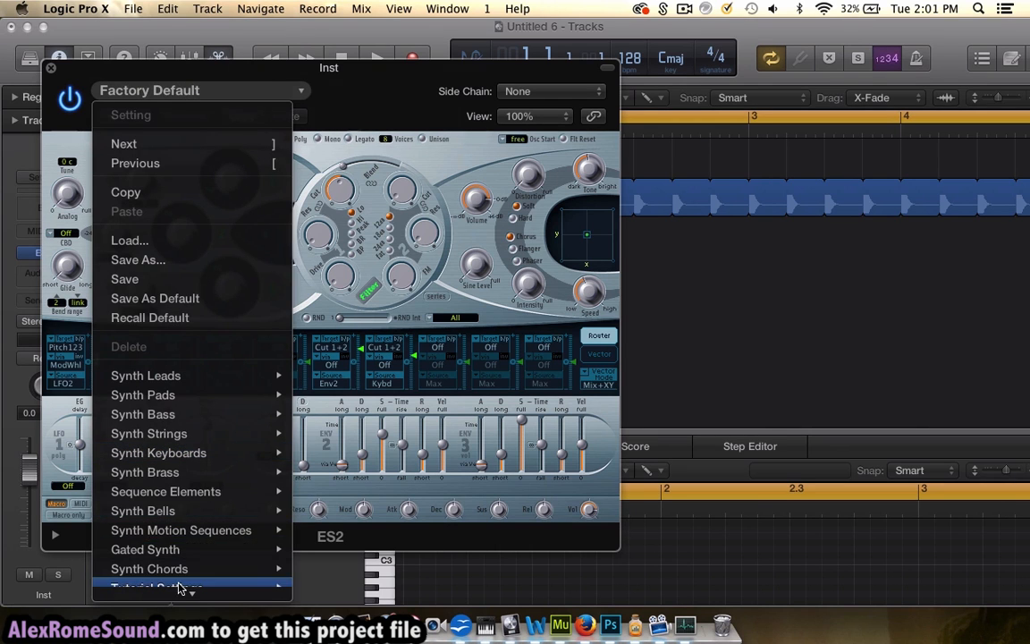
mouse_move(179, 552)
click(349, 590)
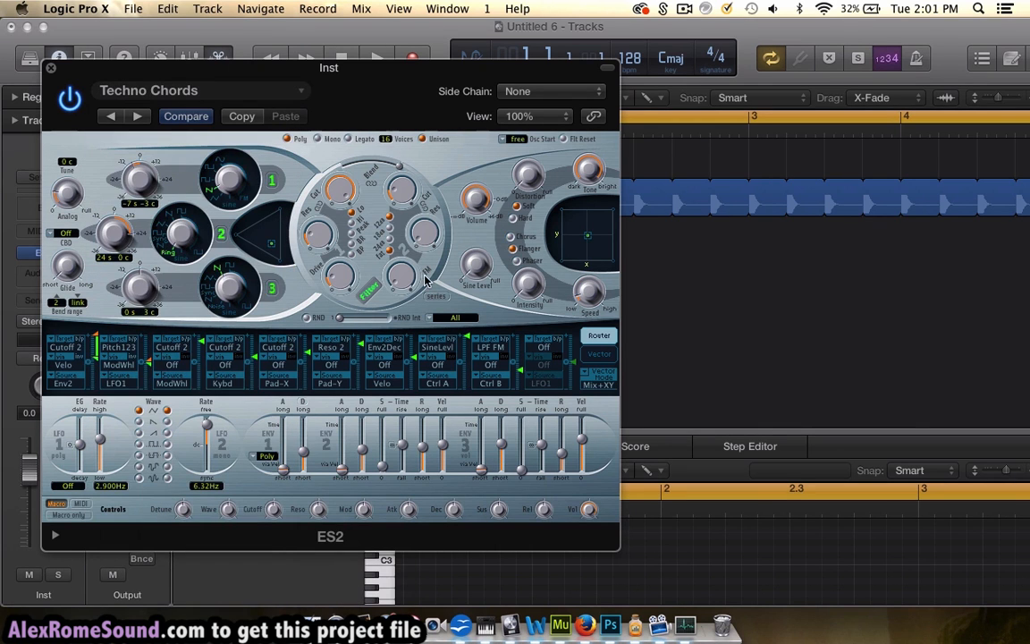
click(50, 66)
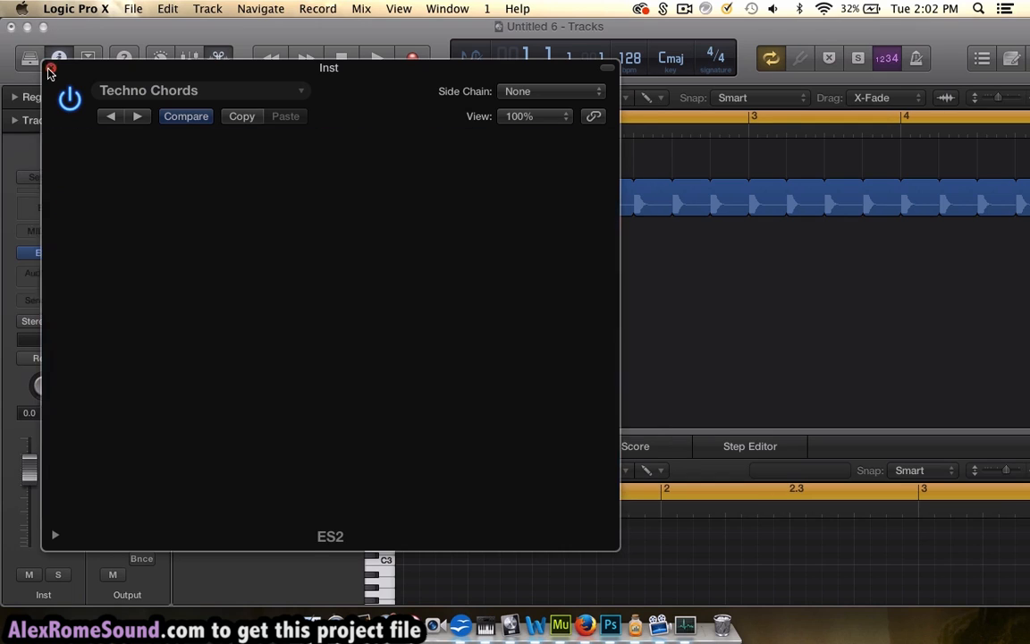
click(379, 558)
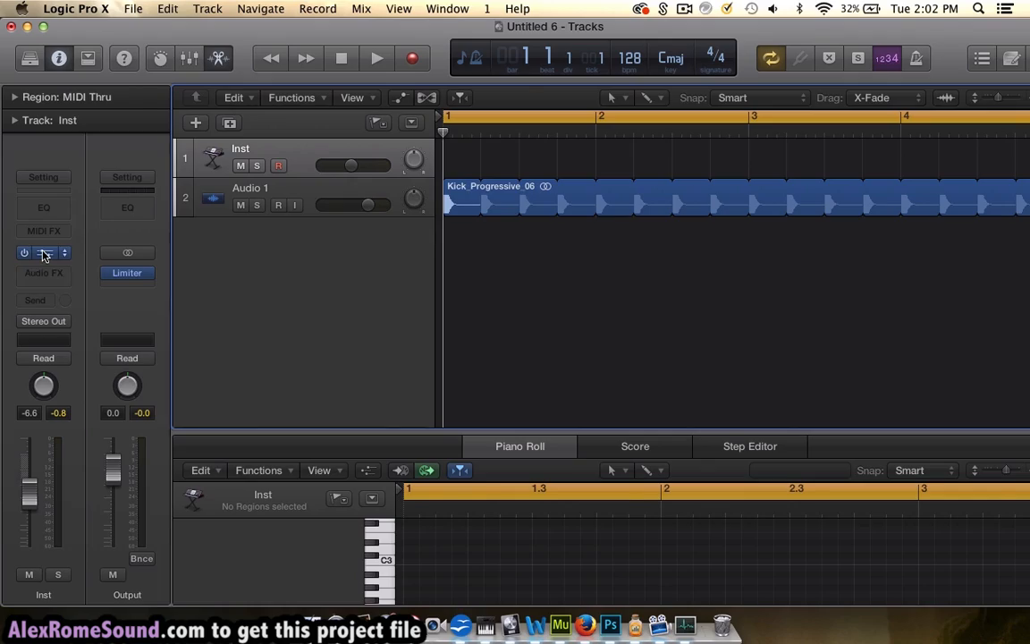
Step: Reopen the ES2 and set oscillator 1's coarse pitch to 0 semitones
click(45, 254)
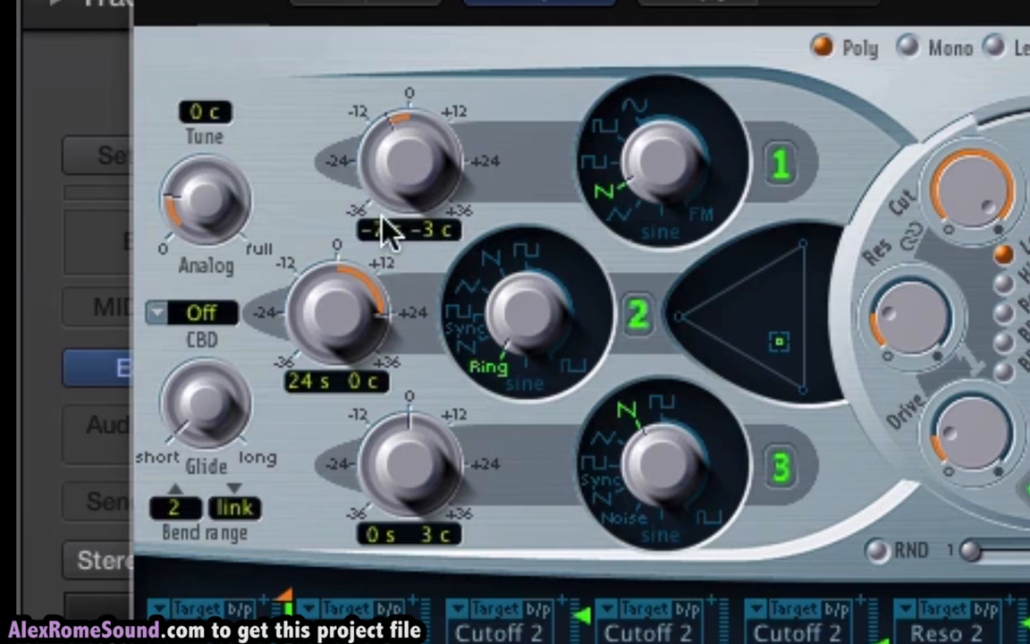
drag(383, 231, 388, 258)
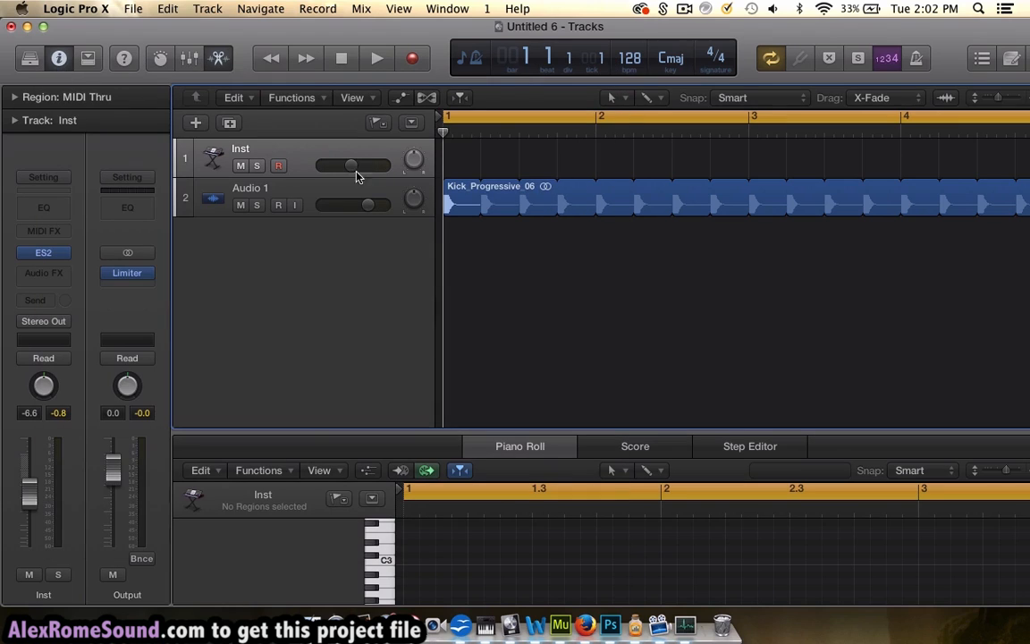
Step: Create an empty one-bar MIDI region at bar 1 on the Inst track and enlarge the Piano Roll
super+click(465, 164)
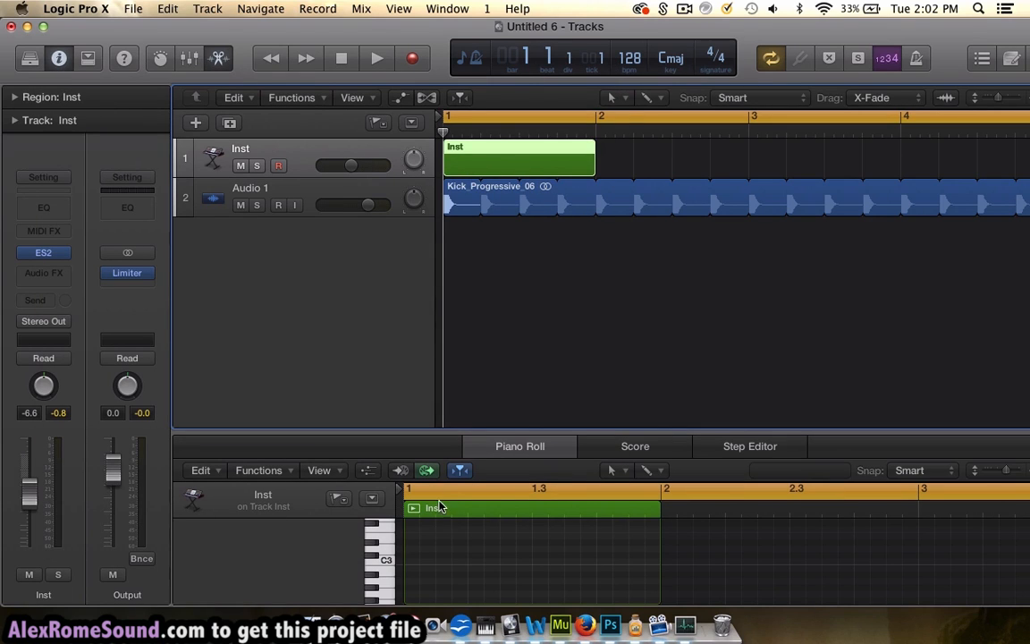
drag(448, 431, 466, 325)
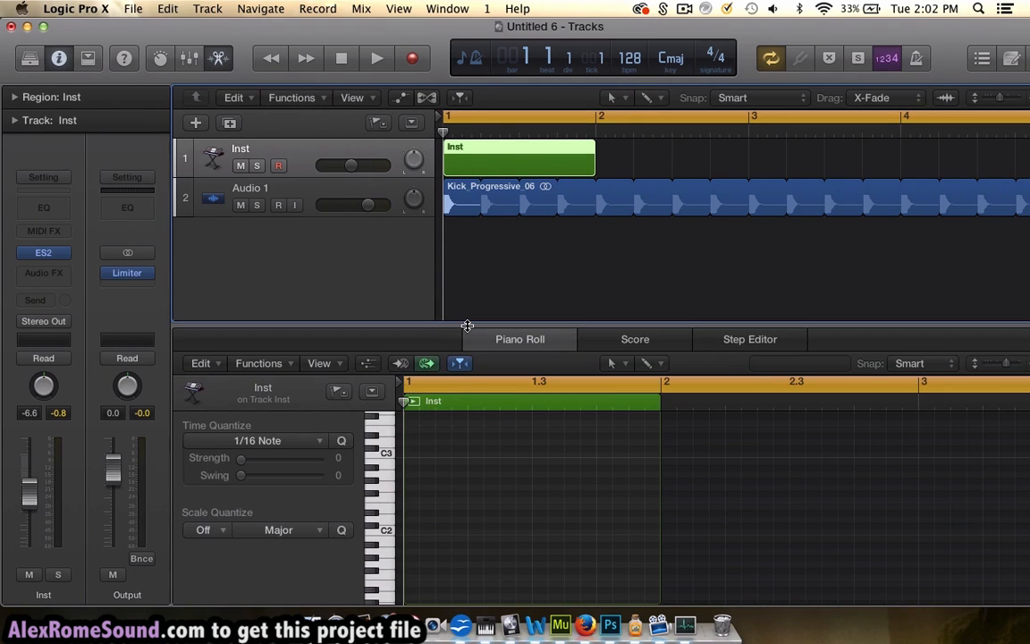
click(384, 529)
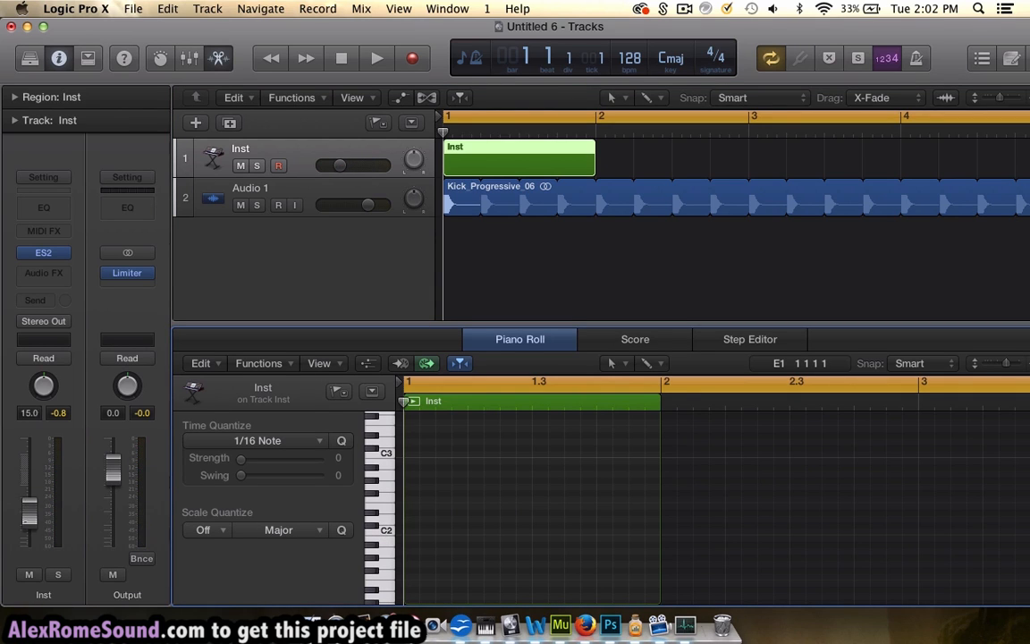
Step: Lower the cutoff of filter 1 in the ES2
click(43, 254)
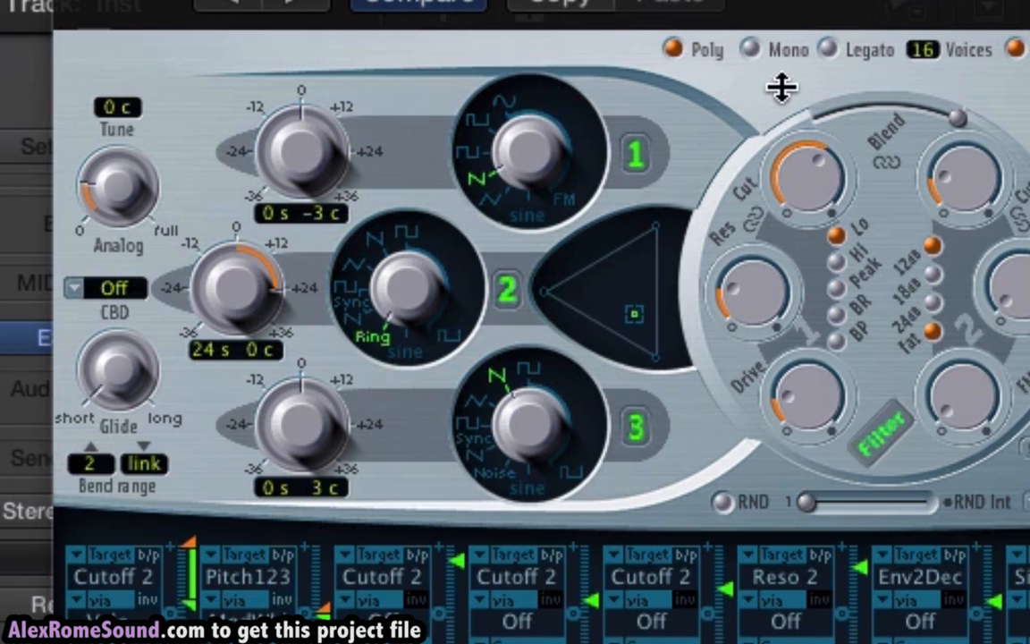
click(804, 183)
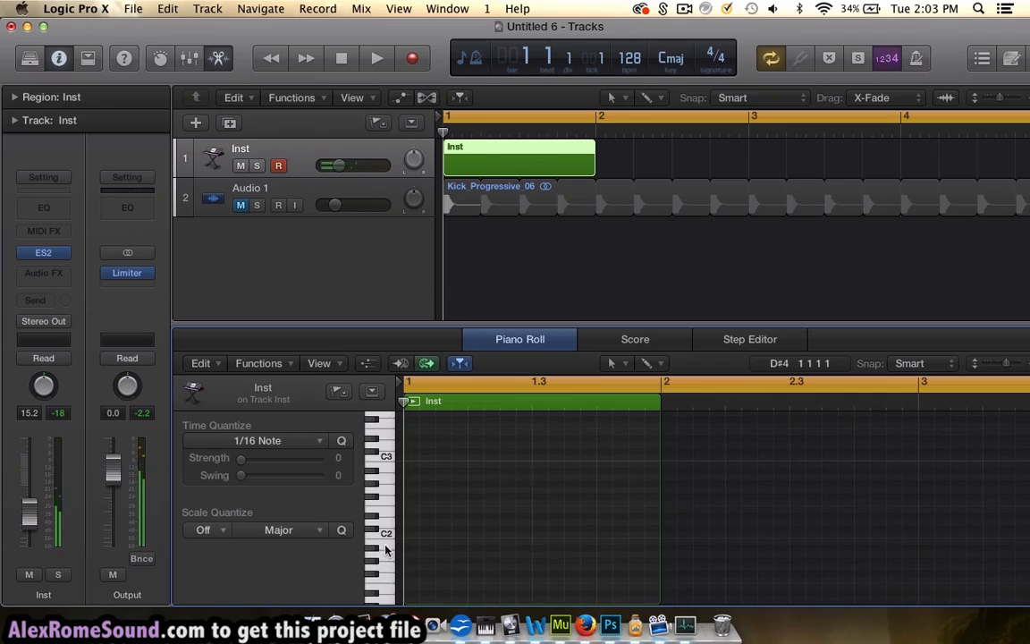
Step: Extend the Inst region to two bars and enter a rhythmic bass pattern on D1 in bar 1 and E1 in bar 2
scroll(385, 550, down, 3)
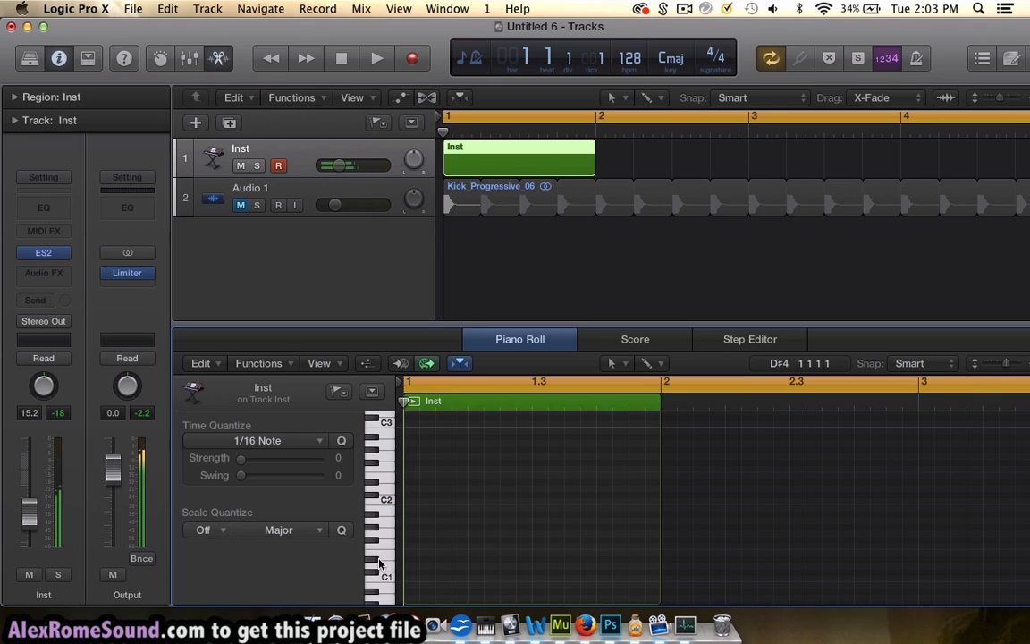
super+click(418, 567)
drag(593, 170, 748, 170)
mouse_move(466, 566)
mouse_down()
mouse_move(436, 566)
mouse_move(464, 565)
mouse_up()
drag(464, 565, 512, 565)
drag(512, 565, 560, 565)
drag(560, 565, 641, 565)
drag(641, 565, 674, 552)
drag(674, 551, 723, 551)
drag(723, 551, 771, 551)
Step: Play the bass pattern and set the velocity of all its notes to 95
key(space)
key(super+a)
drag(275, 587, 290, 588)
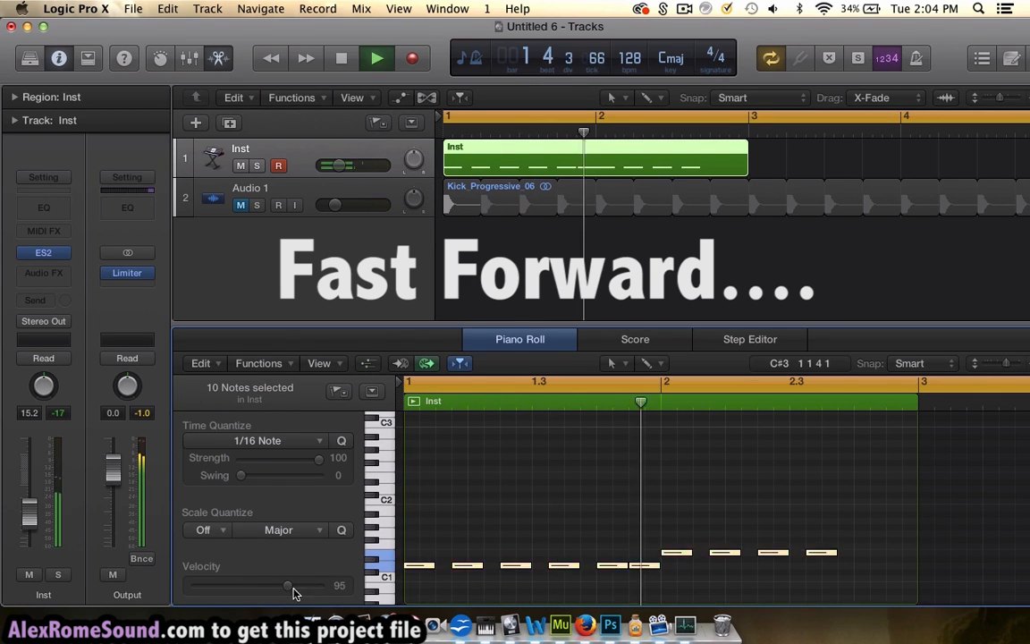
Step: Extend the Inst region to four bars and continue the pattern on F#1 in bar 3 and B0 in bar 4
drag(534, 169, 624, 169)
scroll(772, 424, right, 5)
mouse_move(694, 481)
mouse_down()
mouse_move(726, 539)
mouse_move(940, 528)
mouse_up()
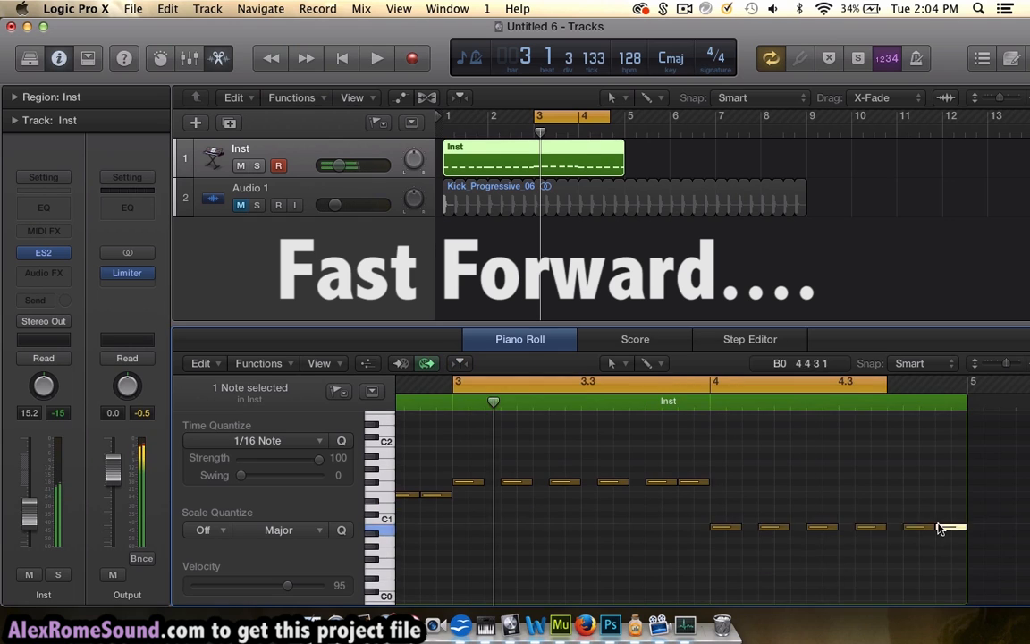
Step: Set the cycle range back to start at bar 1 and copy the bass notes up to add a fifth above them
drag(536, 117, 445, 116)
drag(415, 555, 416, 514)
key(space)
key(super+r)
mouse_move(619, 498)
mouse_down()
mouse_move(408, 518)
mouse_move(630, 498)
mouse_up()
click(623, 258)
key(super+r)
click(623, 258)
Step: Copy the upper notes higher to add a third chord voice across the four bars, cycling from bar 3 to check it
drag(767, 472, 404, 519)
drag(673, 483, 674, 417)
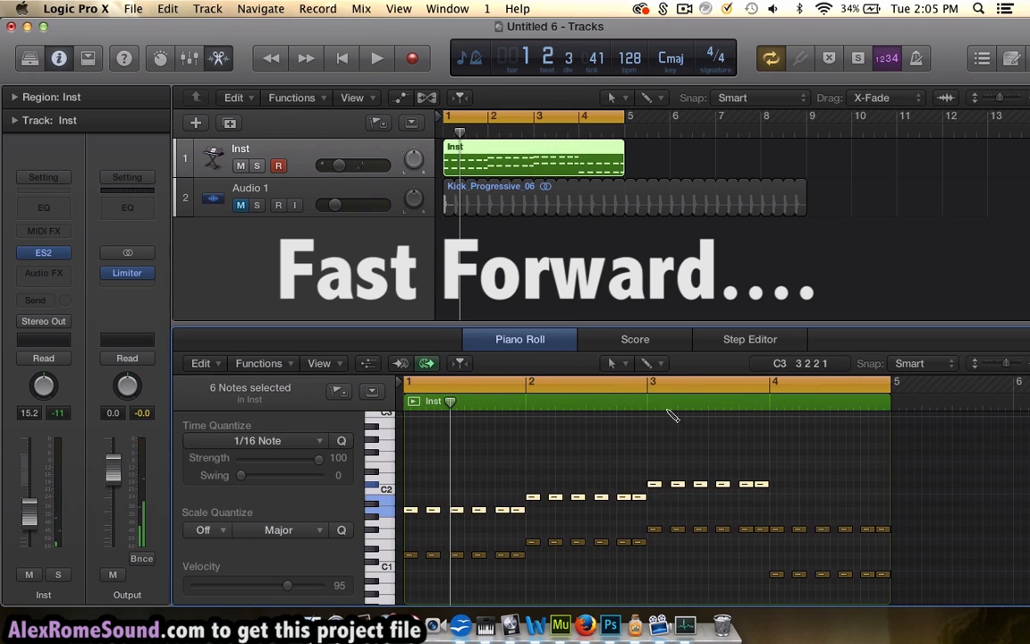
key(space)
scroll(576, 501, right, 5)
drag(682, 476, 562, 498)
drag(521, 472, 628, 507)
drag(573, 381, 791, 382)
key(space)
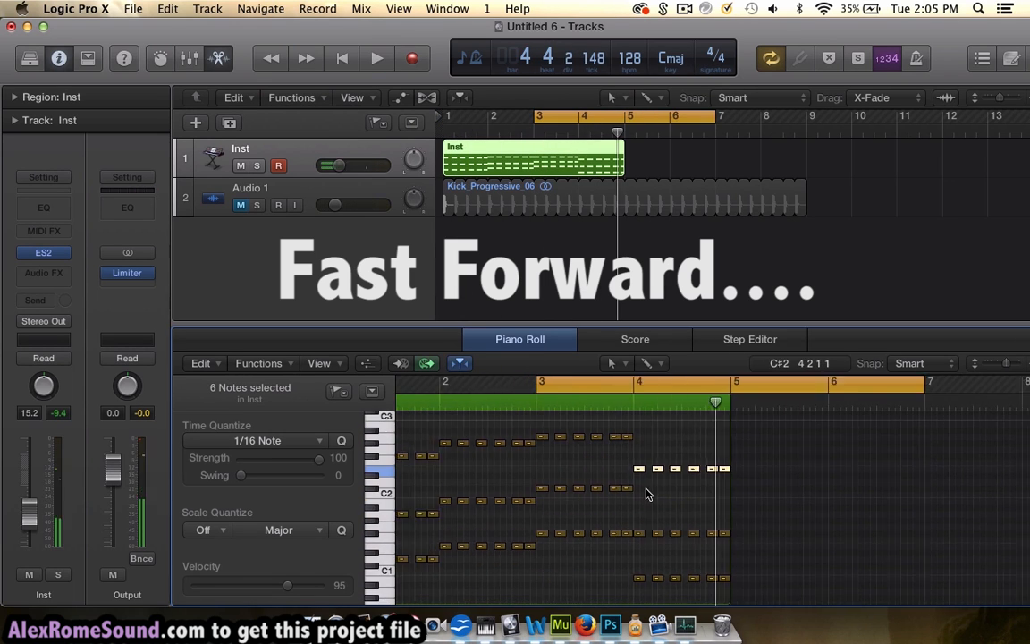
Step: Move the two upper chord voices up an octave and set the cycle range to bars 1 through 4
drag(402, 454, 914, 531)
scroll(641, 527, down, 5)
key(space)
key(space)
drag(641, 525, 641, 448)
scroll(581, 492, left, 5)
drag(406, 382, 625, 384)
key(space)
Step: Move the top chord voice down an octave in all four bars, leaving the bass notes in place
drag(401, 421, 632, 494)
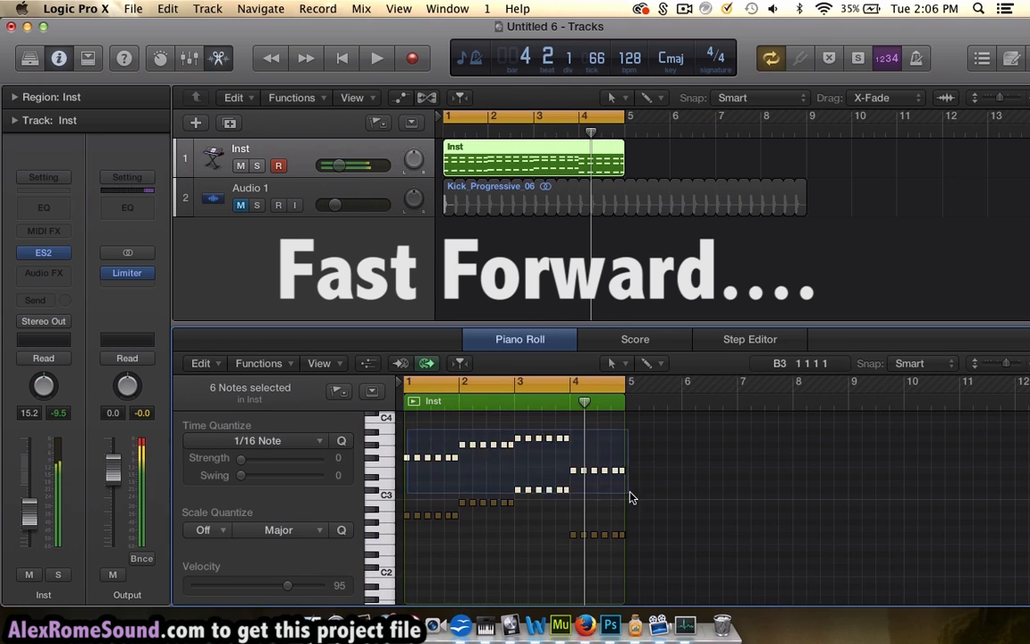
mouse_move(408, 453)
mouse_down()
mouse_move(408, 484)
mouse_move(408, 472)
mouse_up()
scroll(457, 517, down, 2)
drag(566, 487, 631, 463)
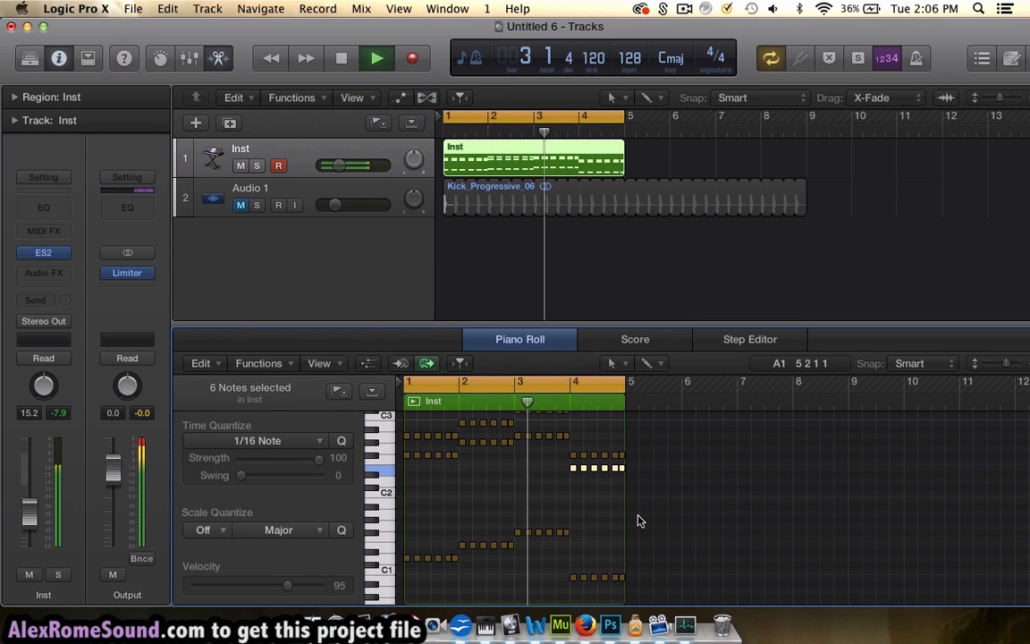
scroll(638, 516, up, 1)
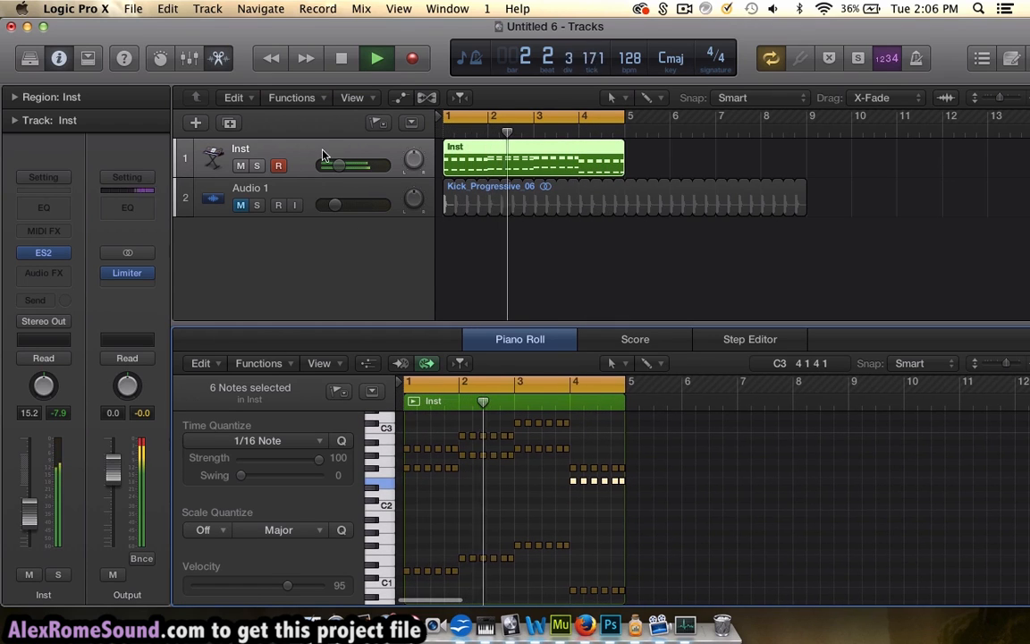
Step: Lower the Inst track's volume to about -17.6 dB and insert a Space Designer reverb on it
drag(338, 166, 335, 166)
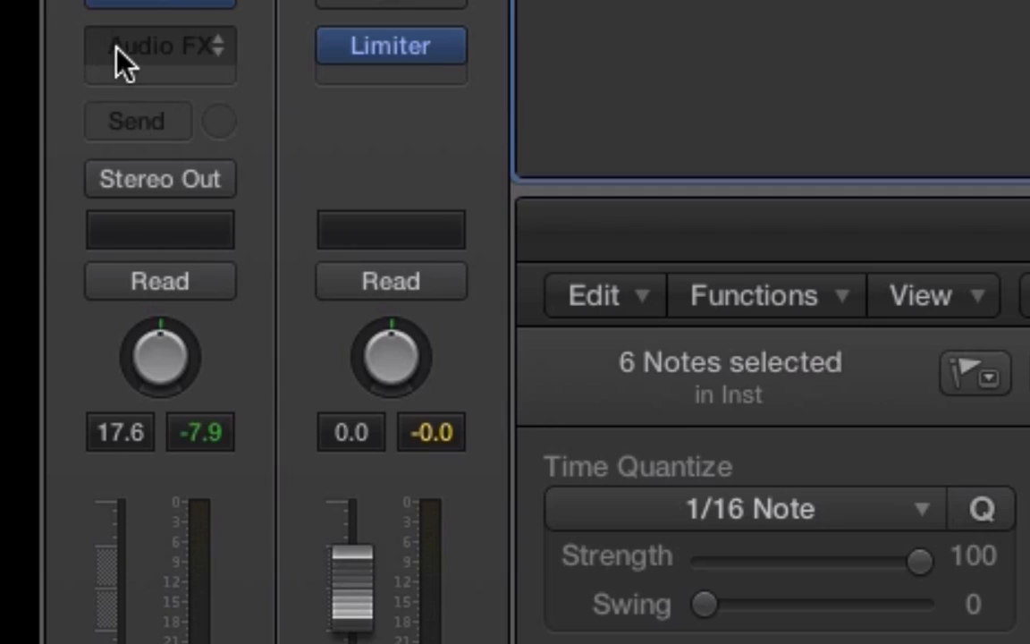
click(139, 49)
mouse_move(337, 472)
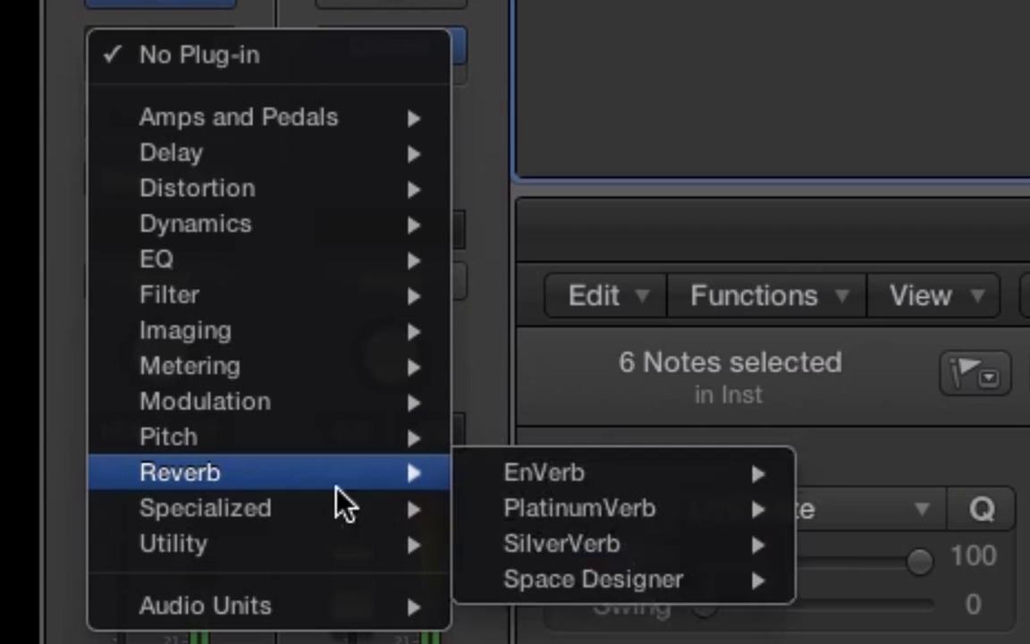
mouse_move(611, 579)
click(880, 579)
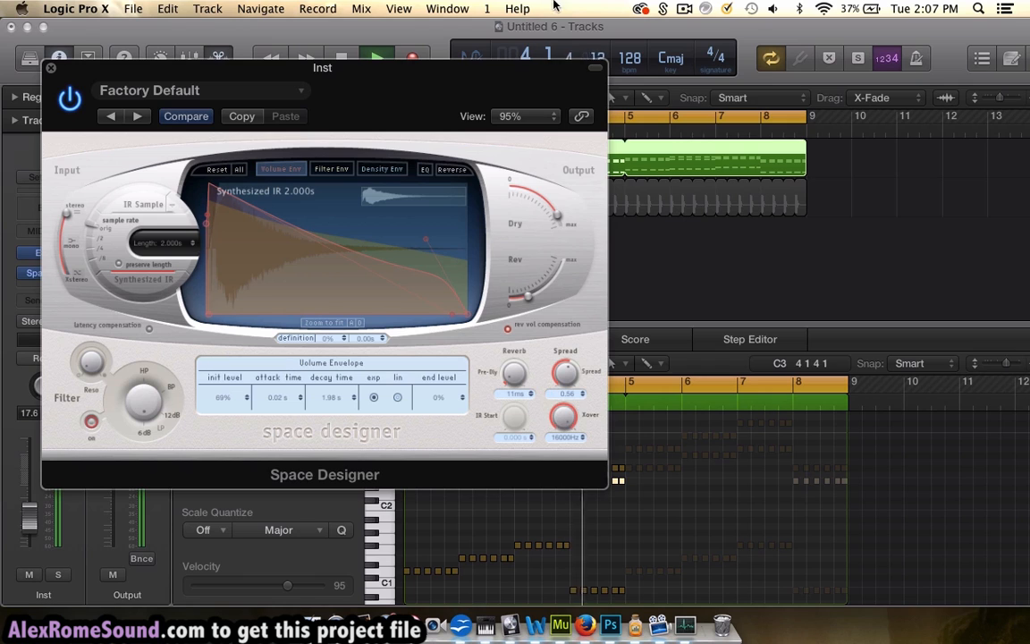
Step: Set the length of Space Designer's synthesized impulse response to 1.6 s
drag(176, 284, 176, 287)
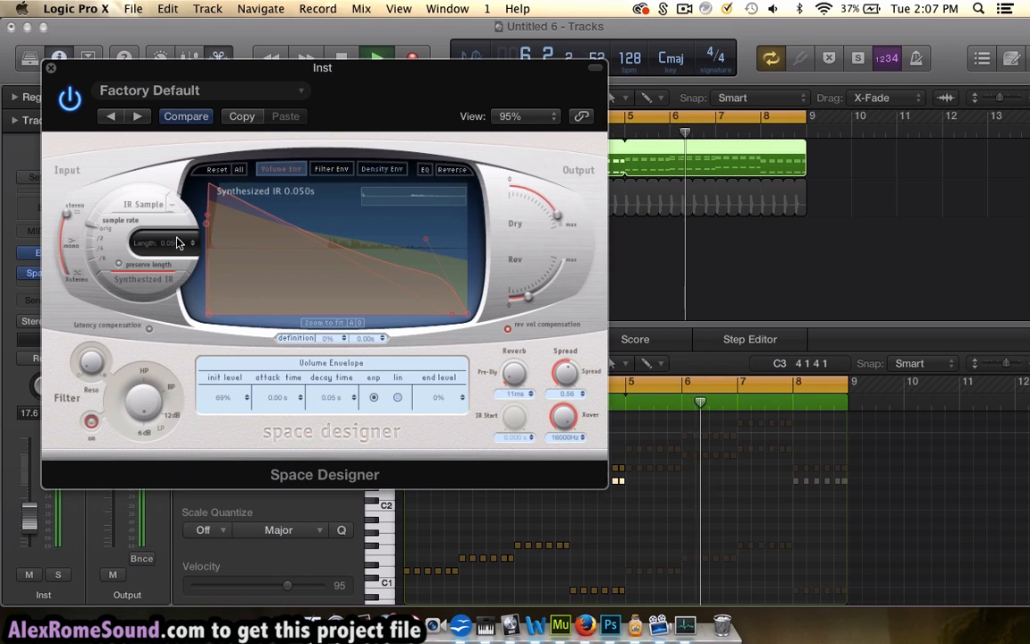
drag(179, 228, 164, 193)
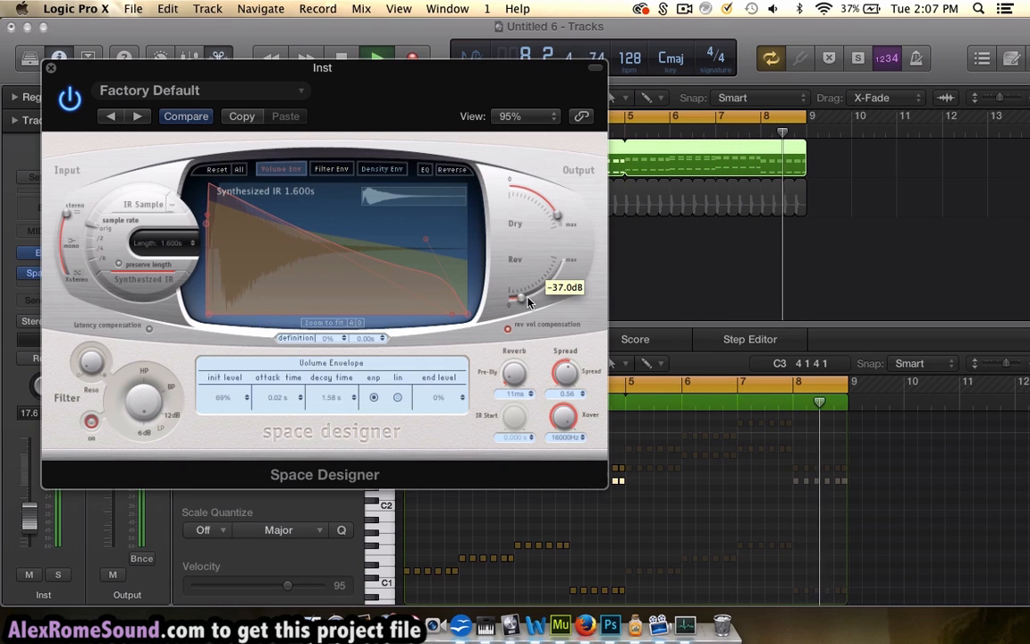
Step: Set Space Designer's reverb output level to about -37 dB, then recheck its settings and close it
drag(528, 302, 527, 302)
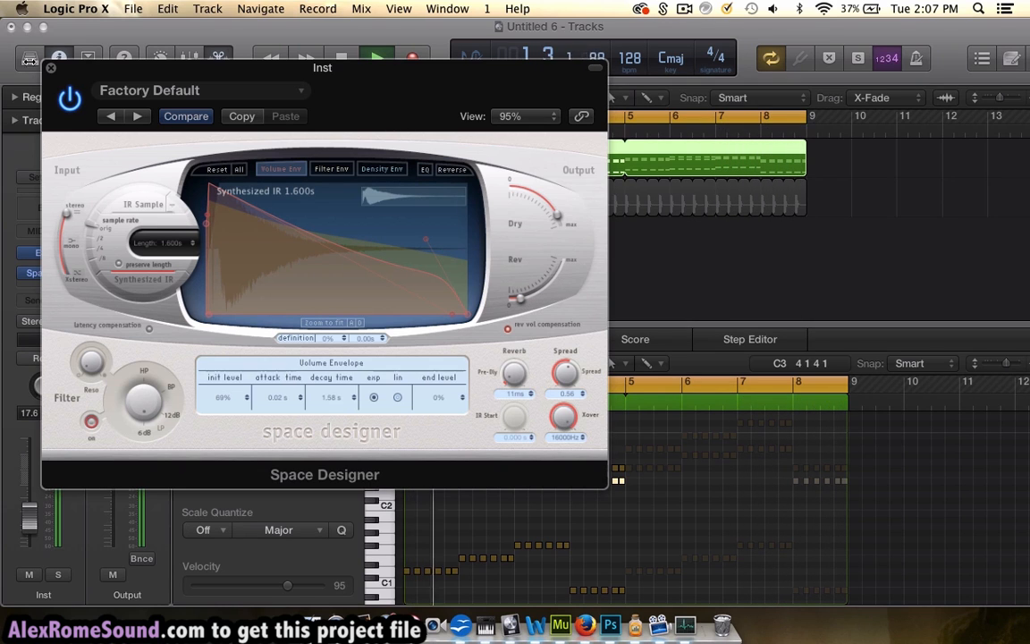
click(50, 67)
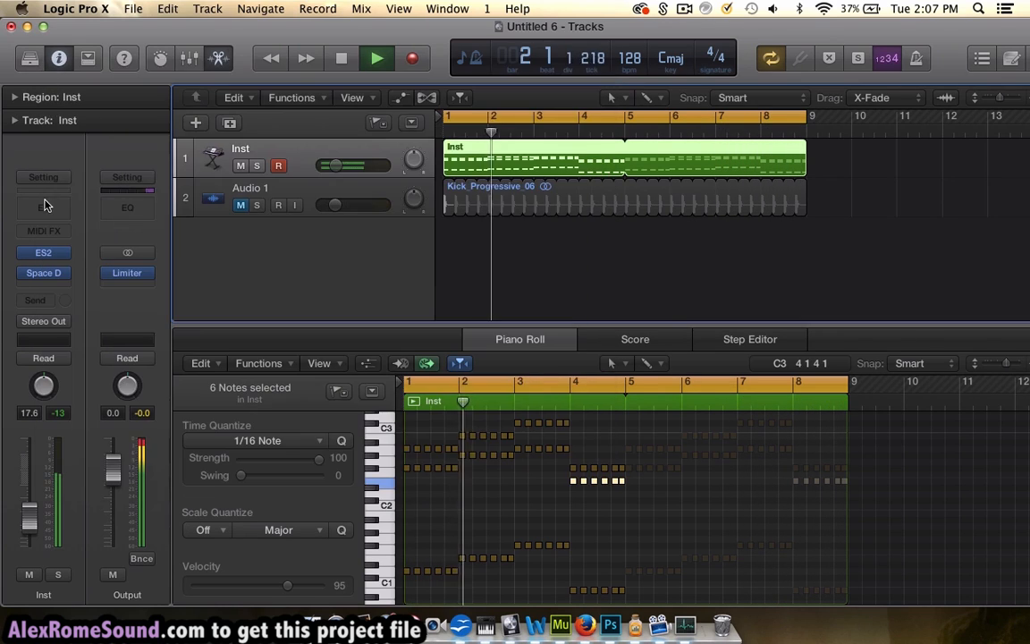
click(52, 273)
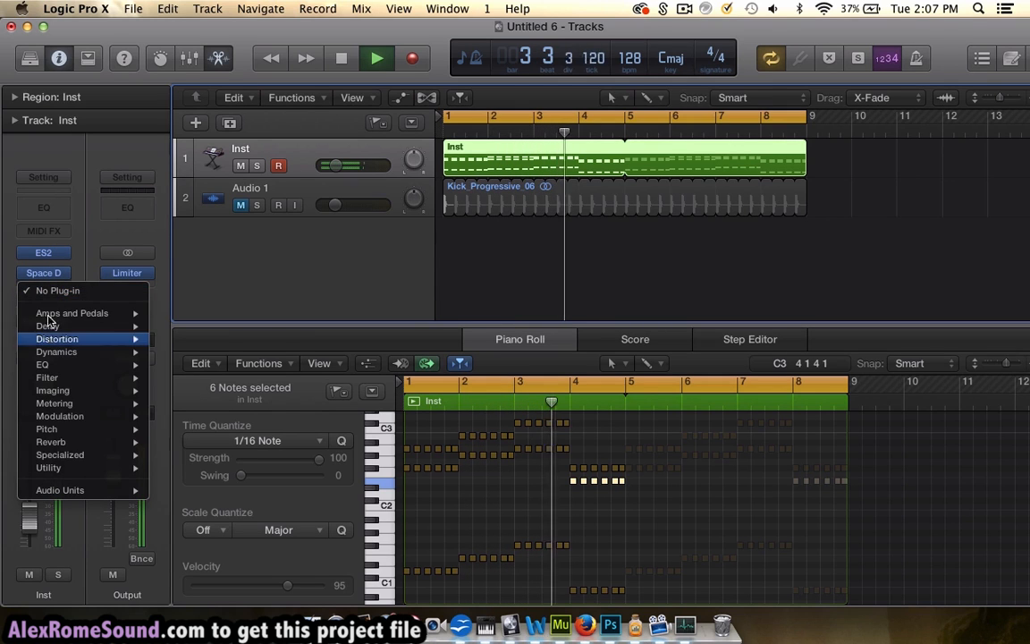
click(43, 273)
click(44, 273)
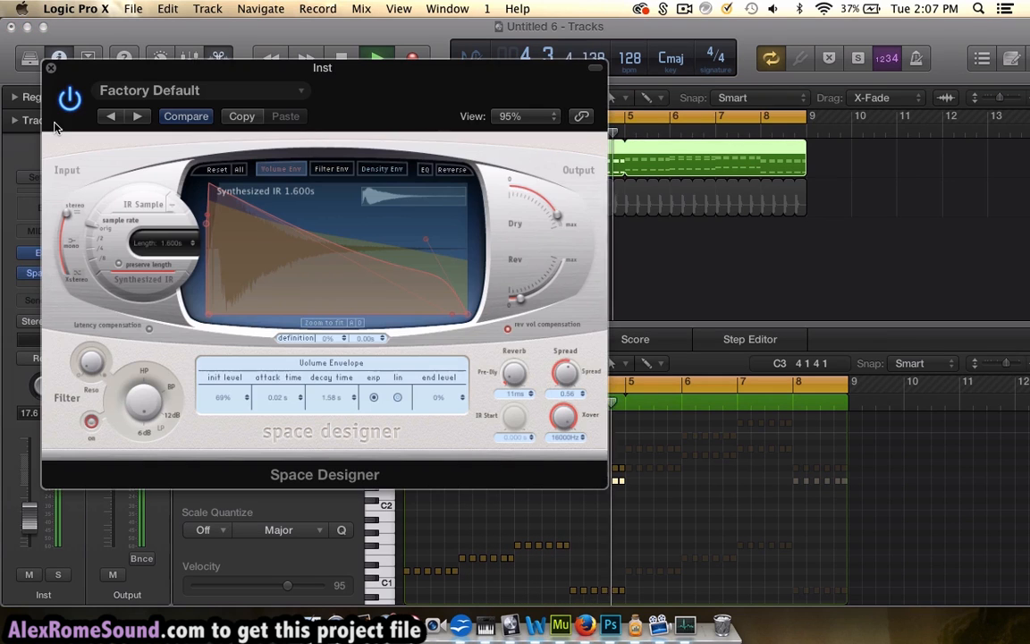
click(50, 68)
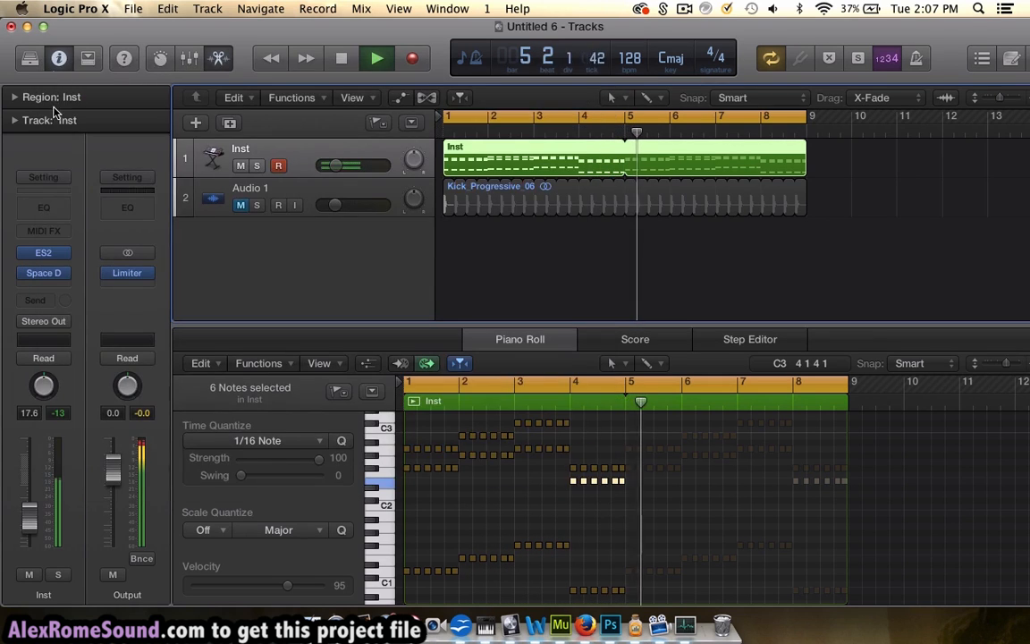
Step: Insert a Compressor on the Inst track with the Studio VCA circuit, a 3.5:1 ratio and a -15 dB threshold
click(41, 273)
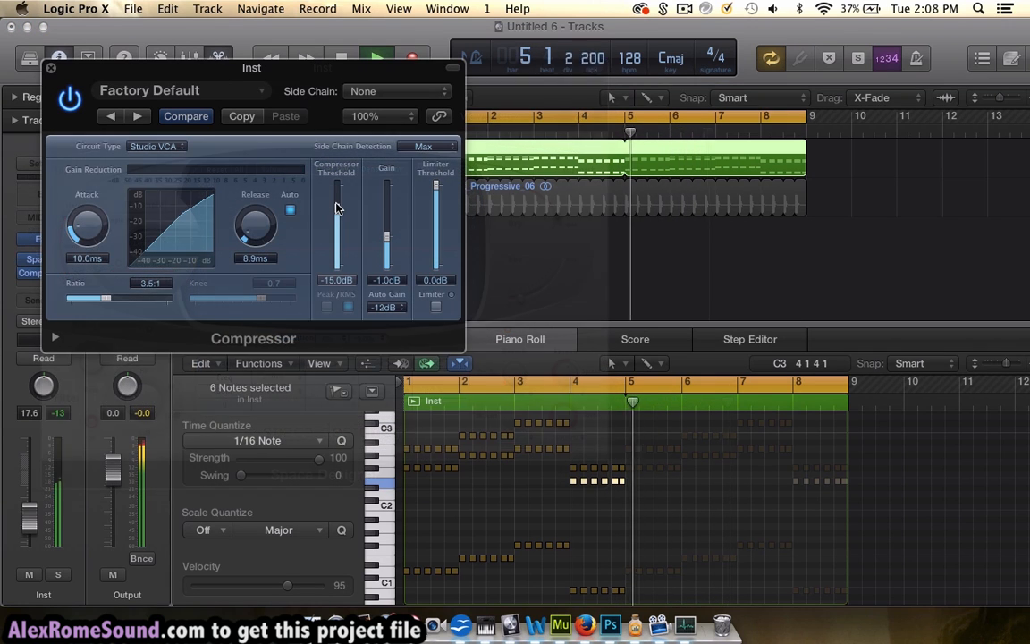
drag(388, 231, 388, 232)
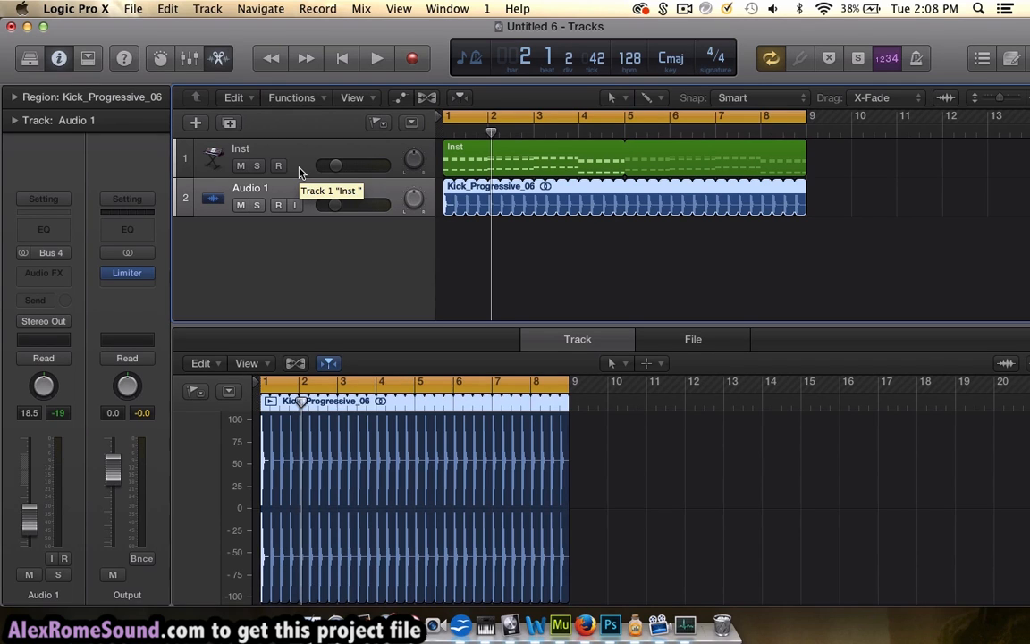
Step: Duplicate the kick track and copy the looped Kick_Progressive_06 region onto the new track at bar 1
key(super+d)
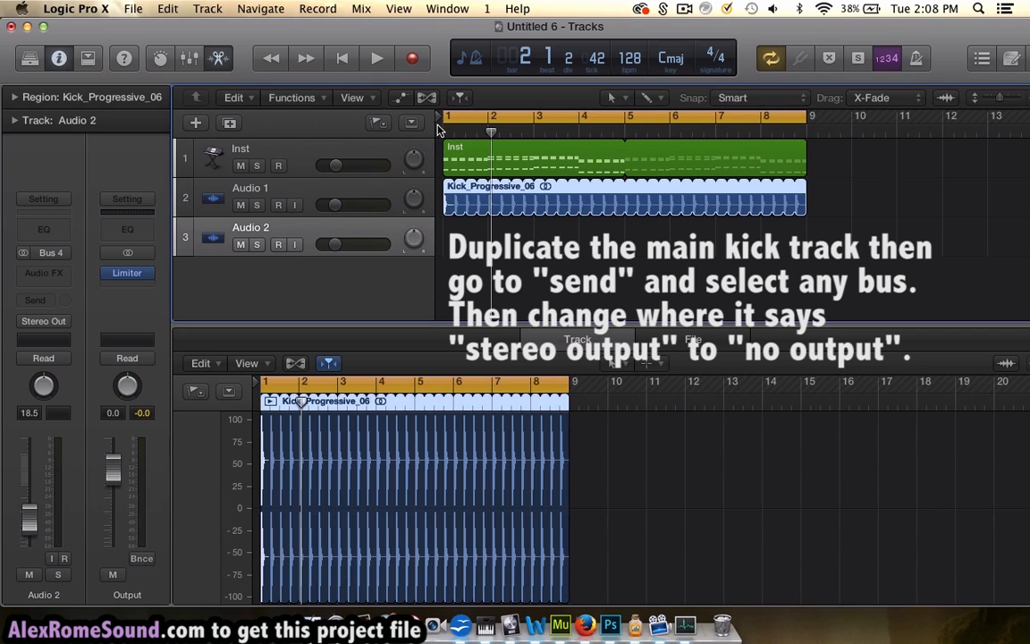
click(443, 131)
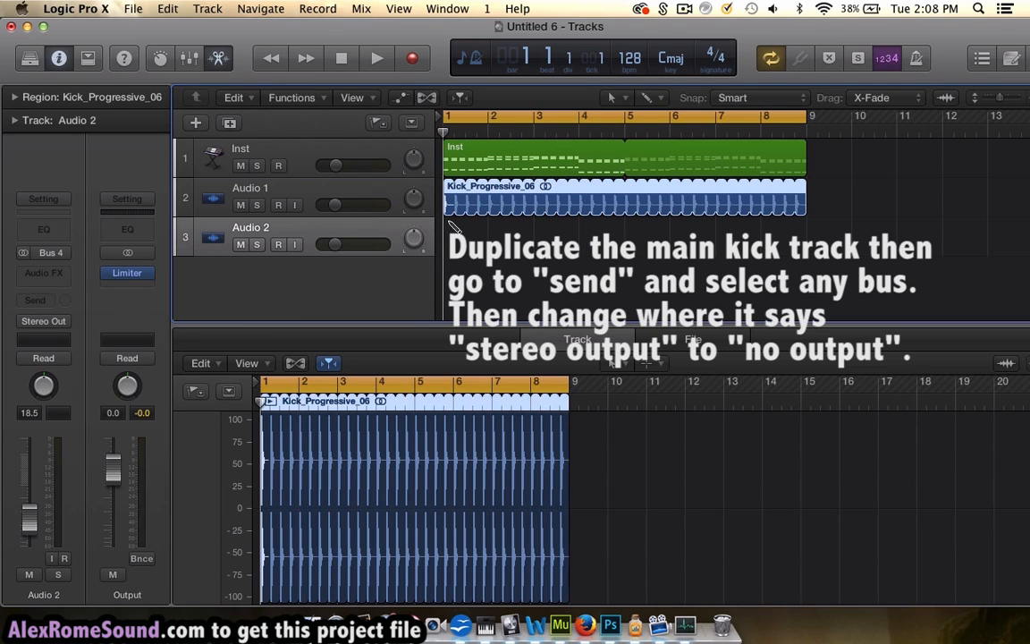
drag(451, 224, 449, 224)
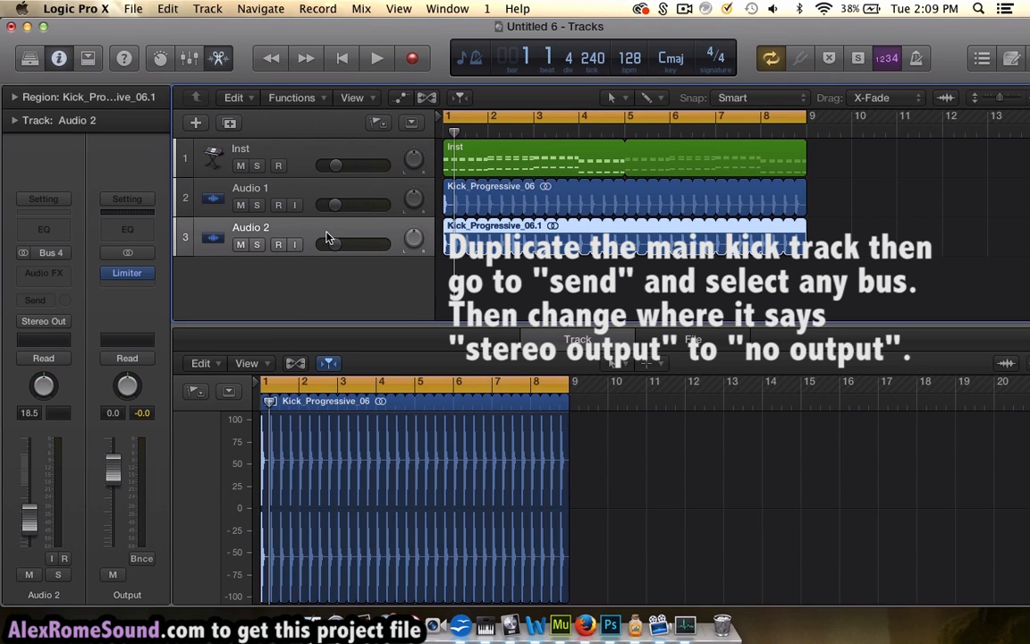
Step: Send the duplicated kick track to Bus 6 at +6.0 dB and set both its output and the Aux 1 output to No Output
click(41, 301)
mouse_move(78, 379)
click(149, 450)
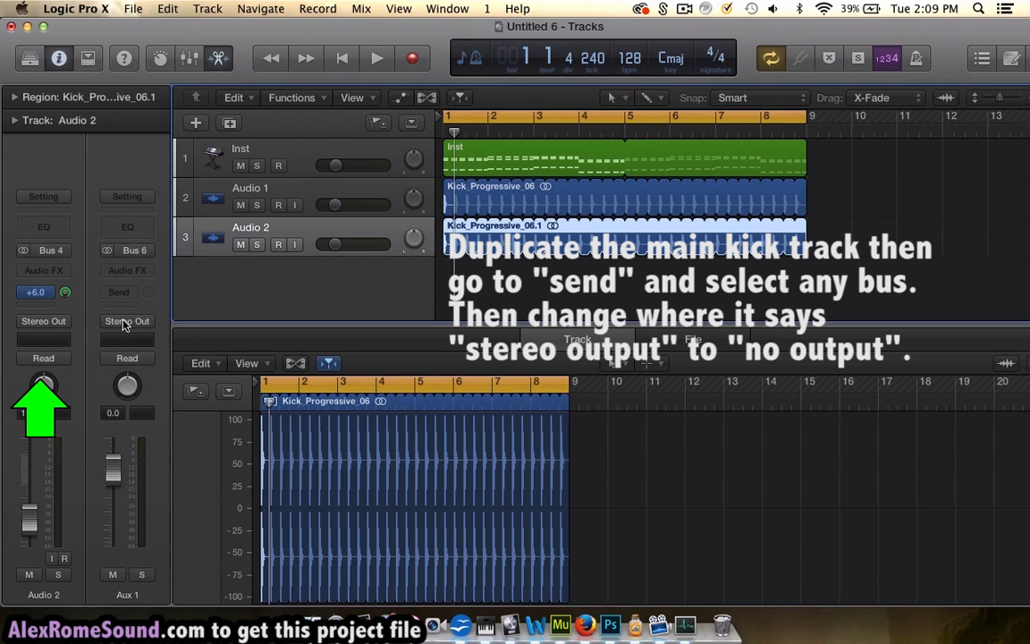
click(125, 322)
click(136, 343)
click(61, 326)
click(45, 340)
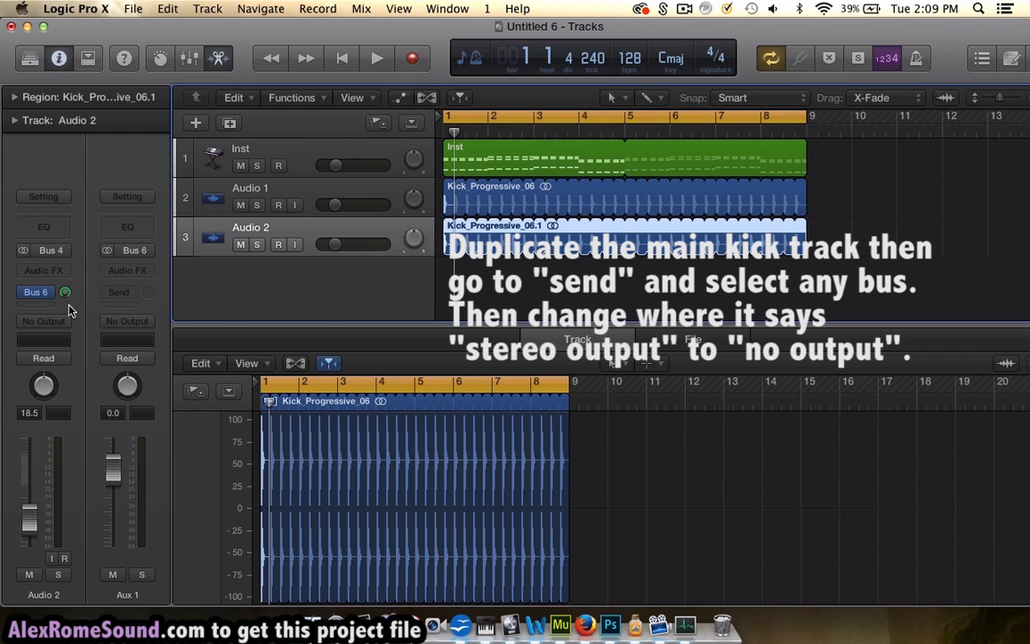
key(space)
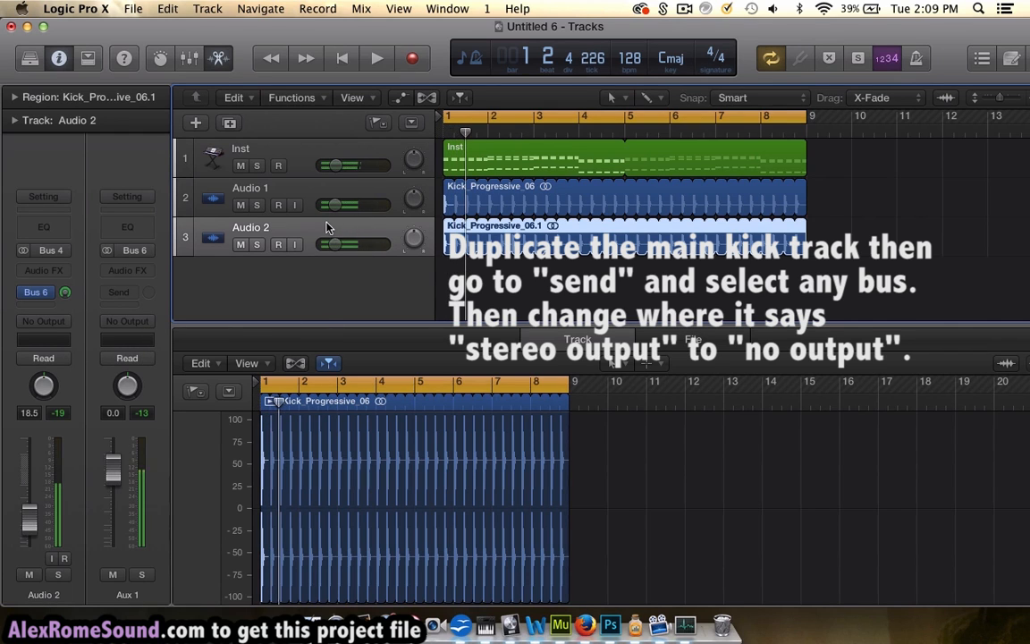
Step: Insert a second Compressor on the Inst track, using the Studio VCA circuit and Bus 6 as its side chain
click(304, 156)
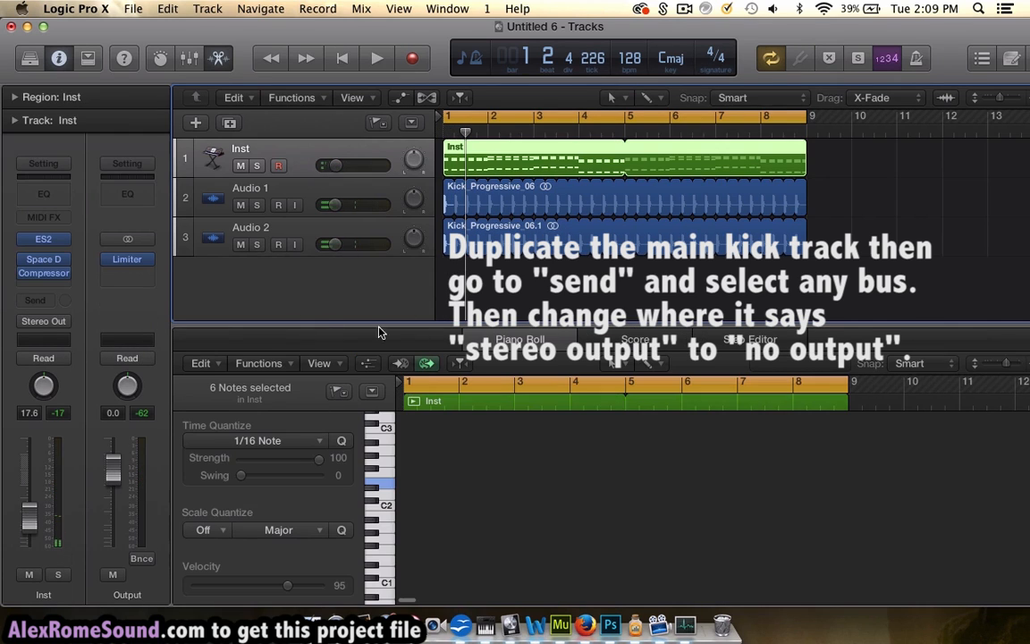
click(44, 274)
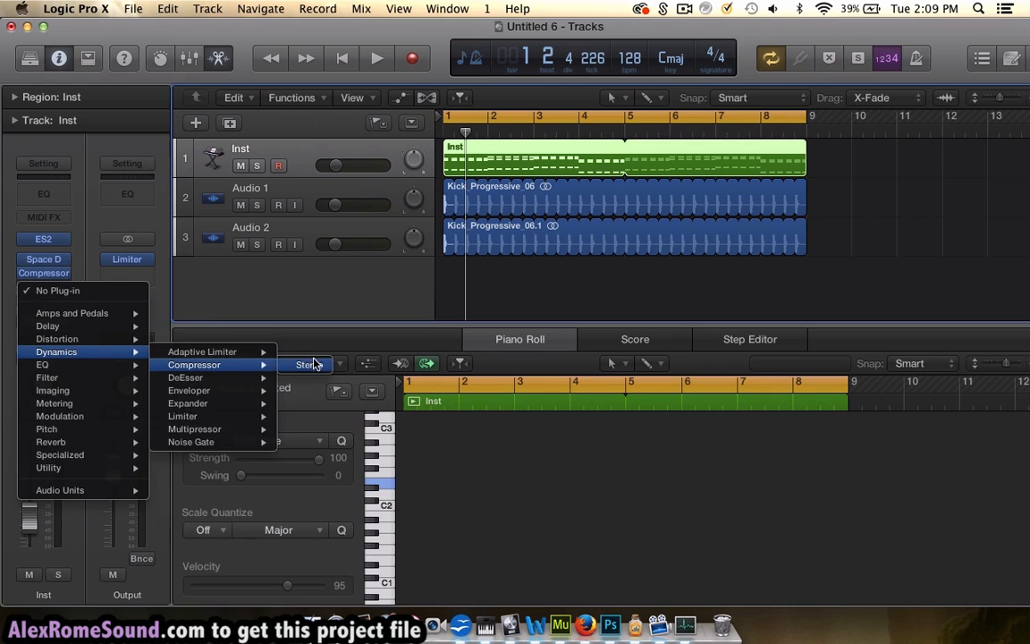
click(309, 363)
click(151, 147)
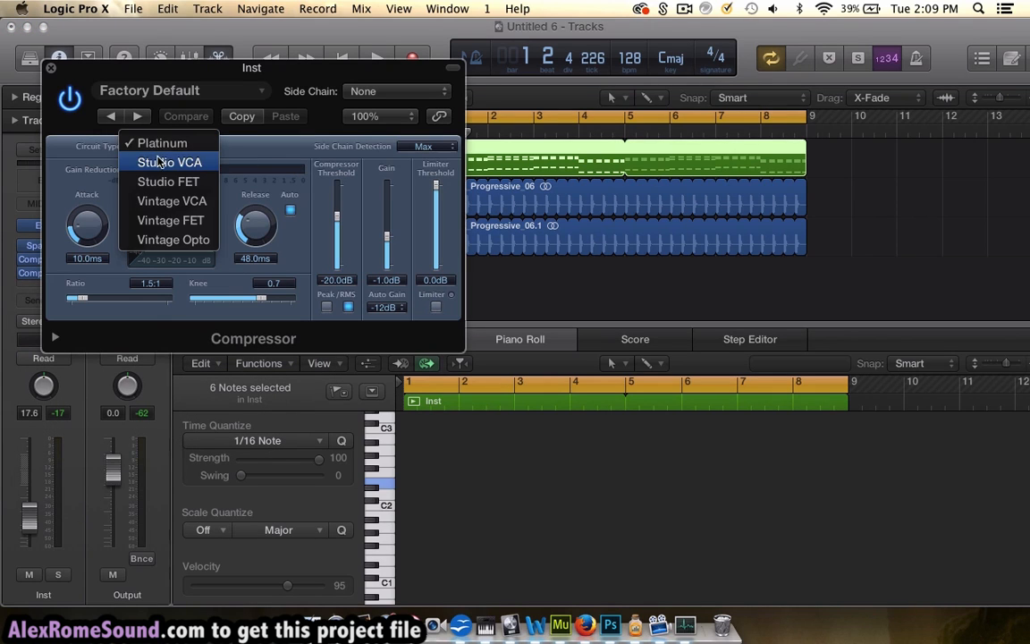
click(161, 163)
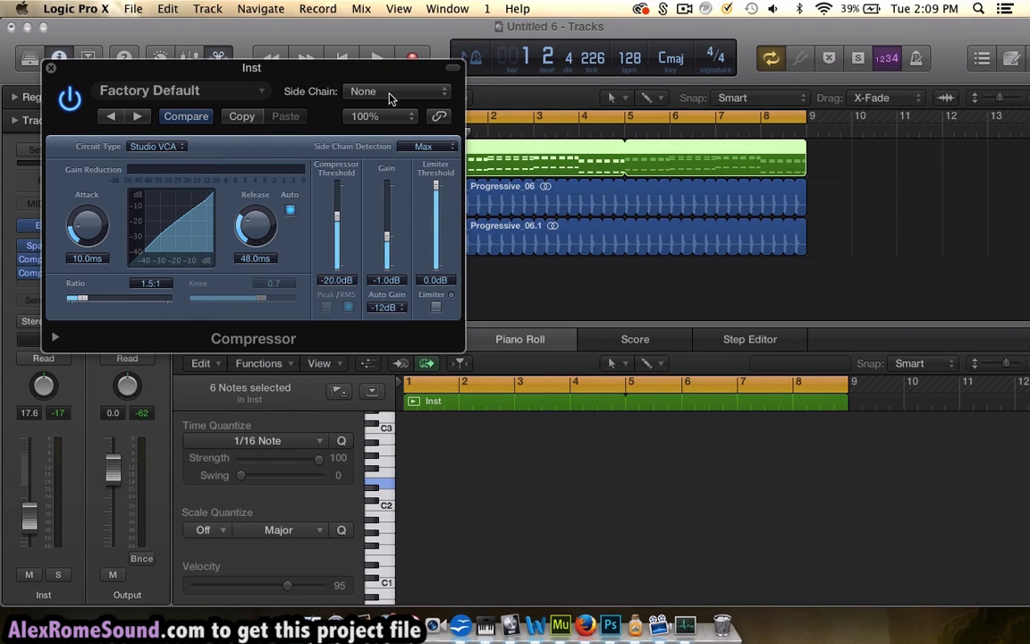
click(389, 93)
click(386, 207)
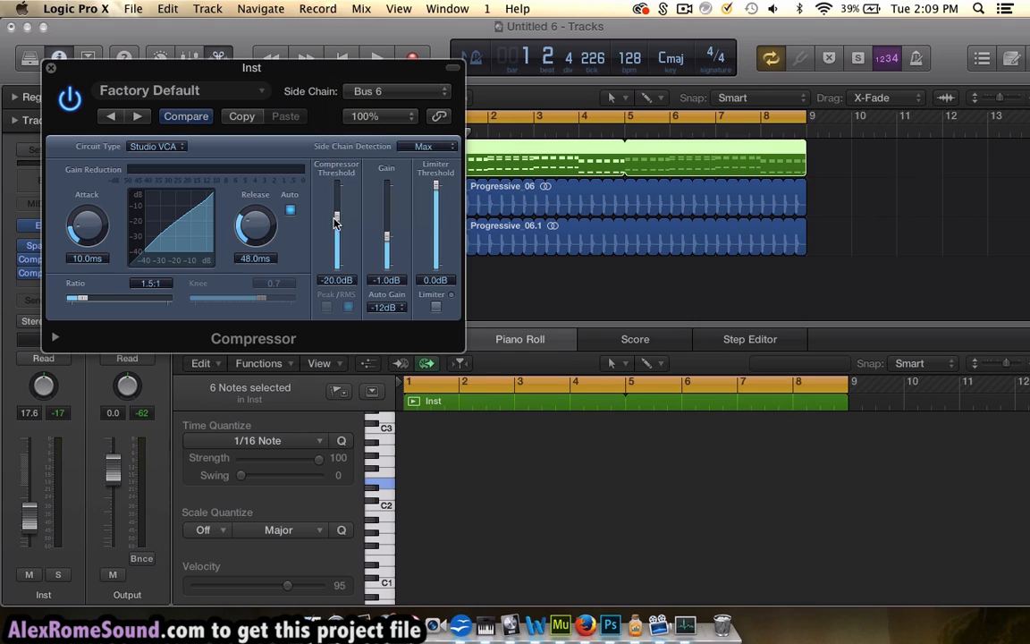
Step: Lower the side-chained Compressor's threshold to about -26.5 dB, raise its ratio and rebalance the track volume during playback
key(space)
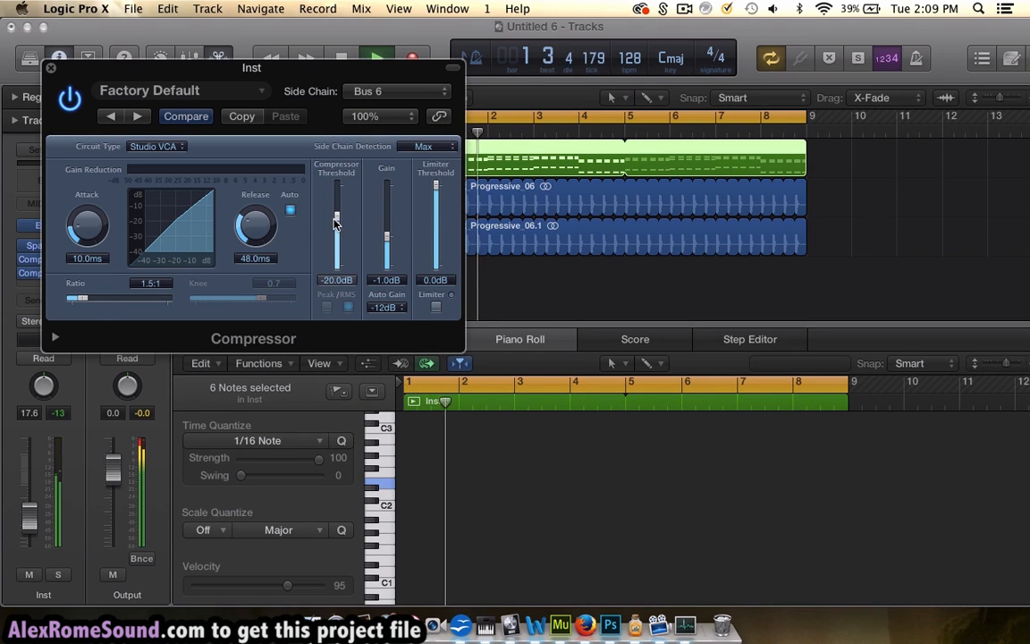
drag(337, 216, 335, 236)
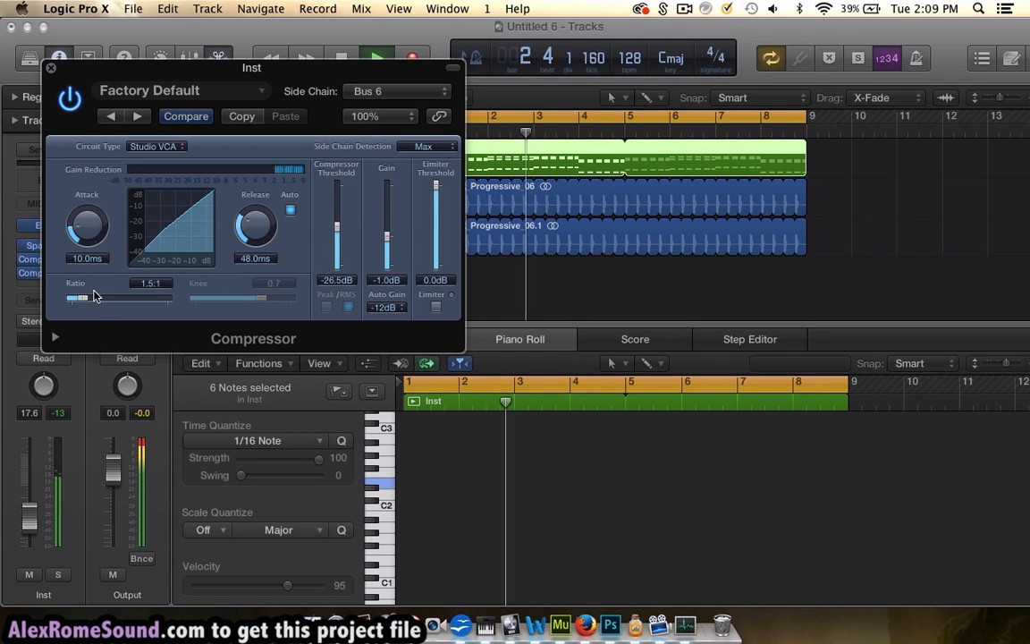
drag(79, 299, 122, 298)
drag(38, 483, 38, 497)
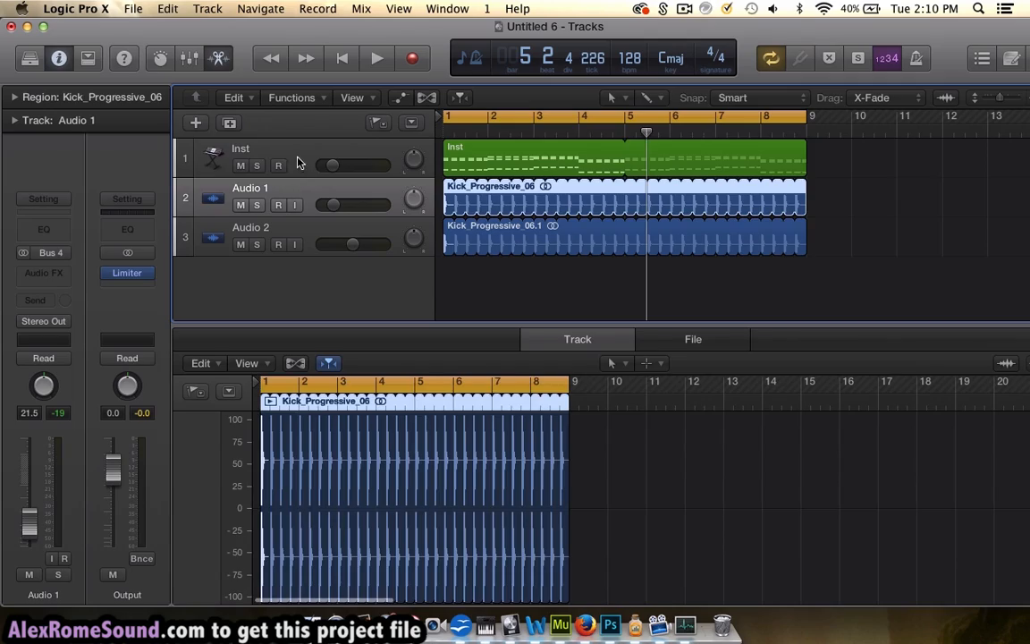
Step: Duplicate the Inst track with its settings and create an empty region spanning bars 1 through 4 on it
click(300, 163)
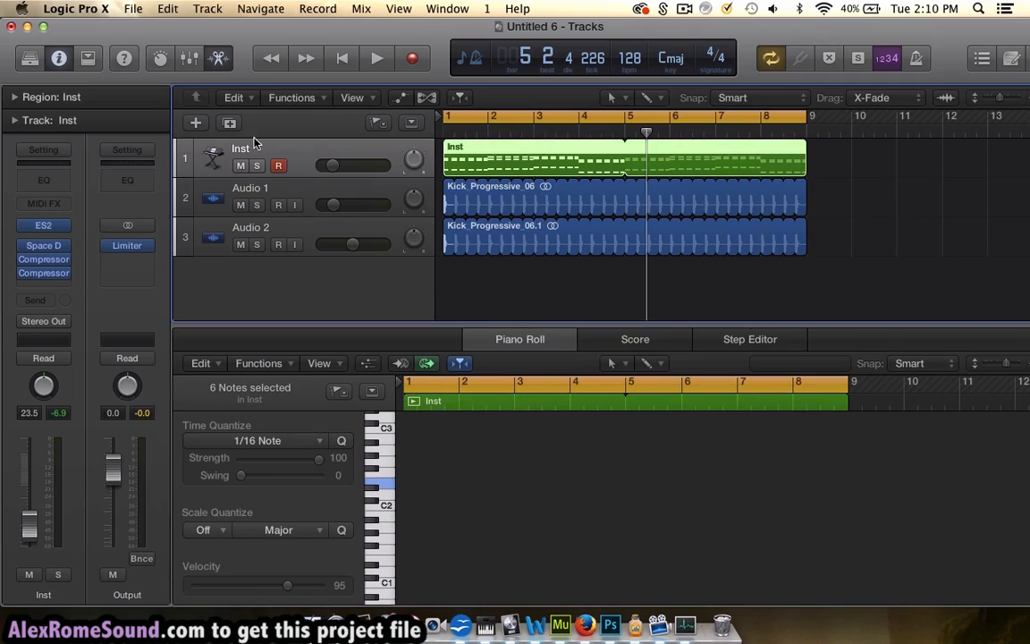
click(230, 124)
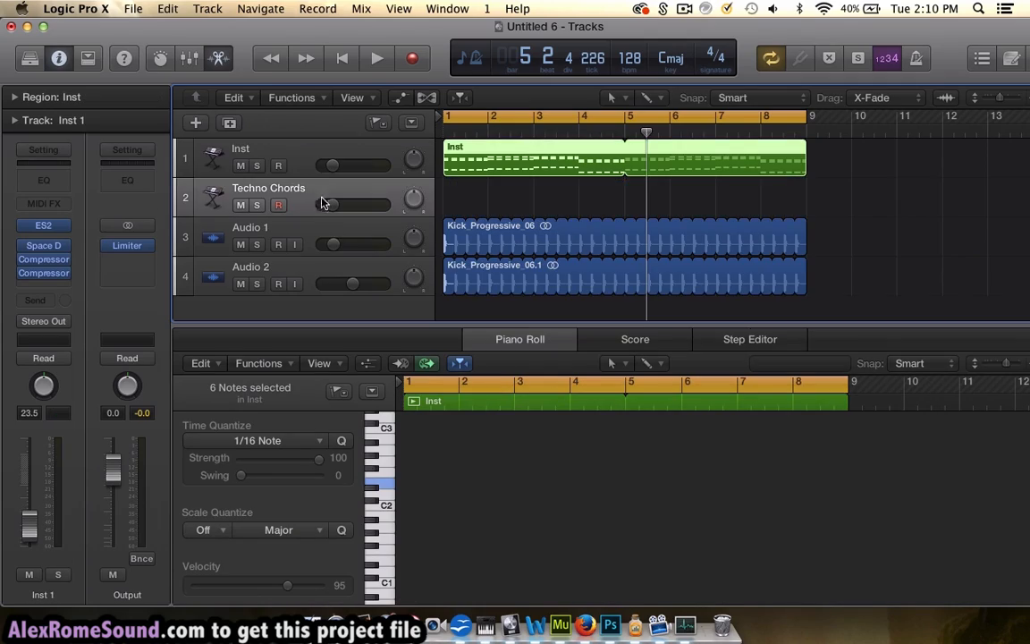
super+click(476, 204)
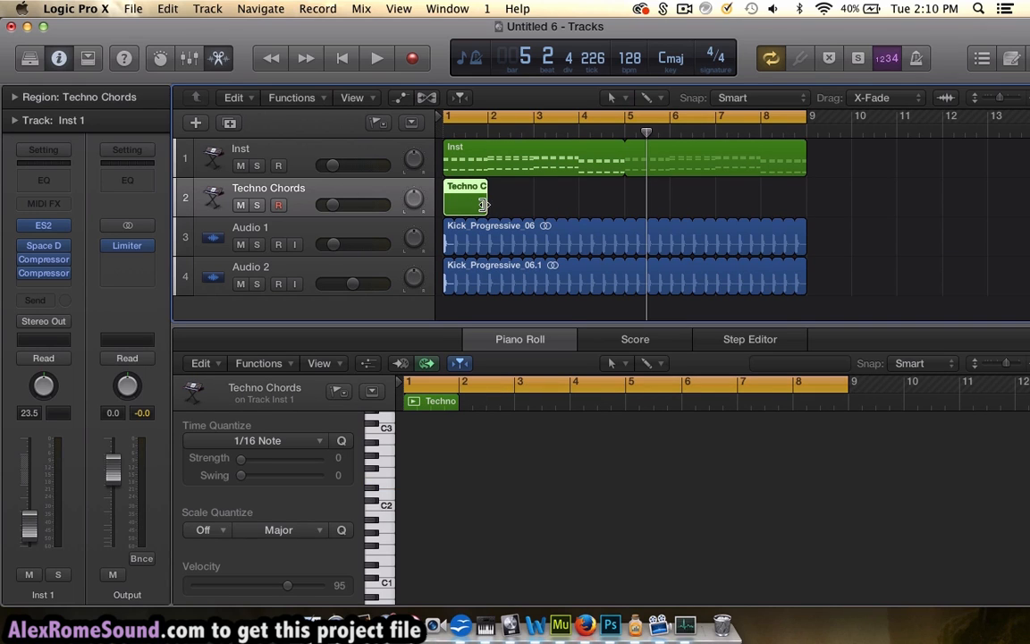
drag(483, 204, 625, 204)
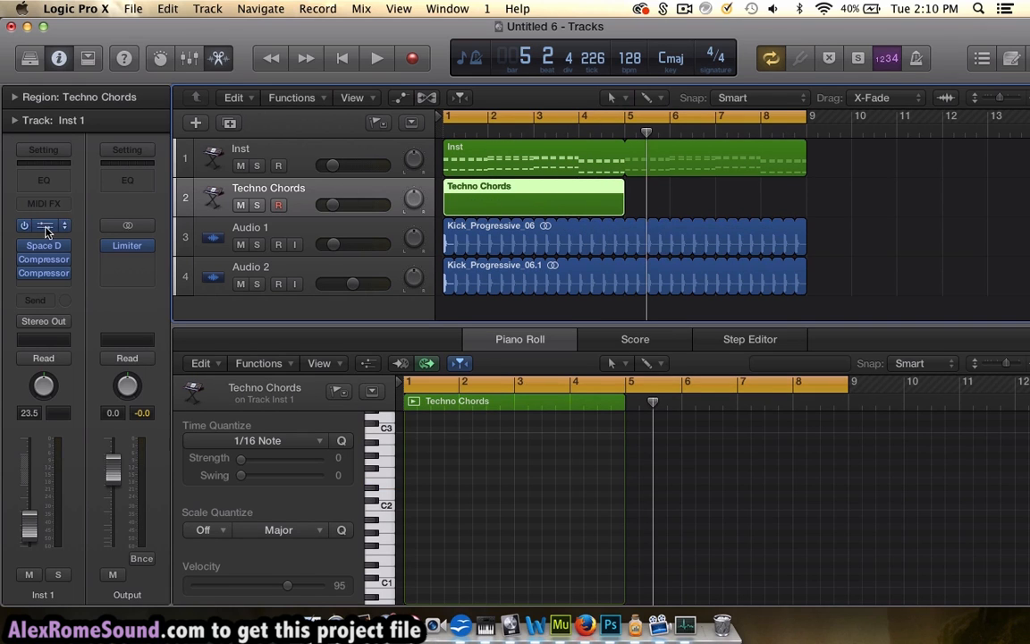
Step: Fill the first three bars of the Techno Chords region with a repeating one-bar pattern of six short single notes
scroll(455, 575, up, 5)
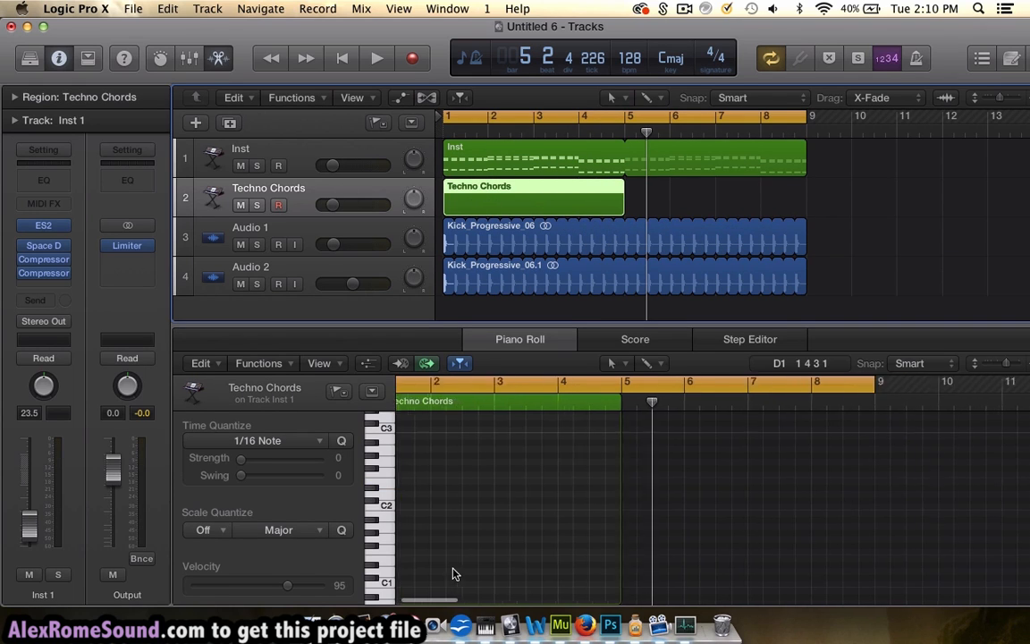
scroll(455, 574, left, 3)
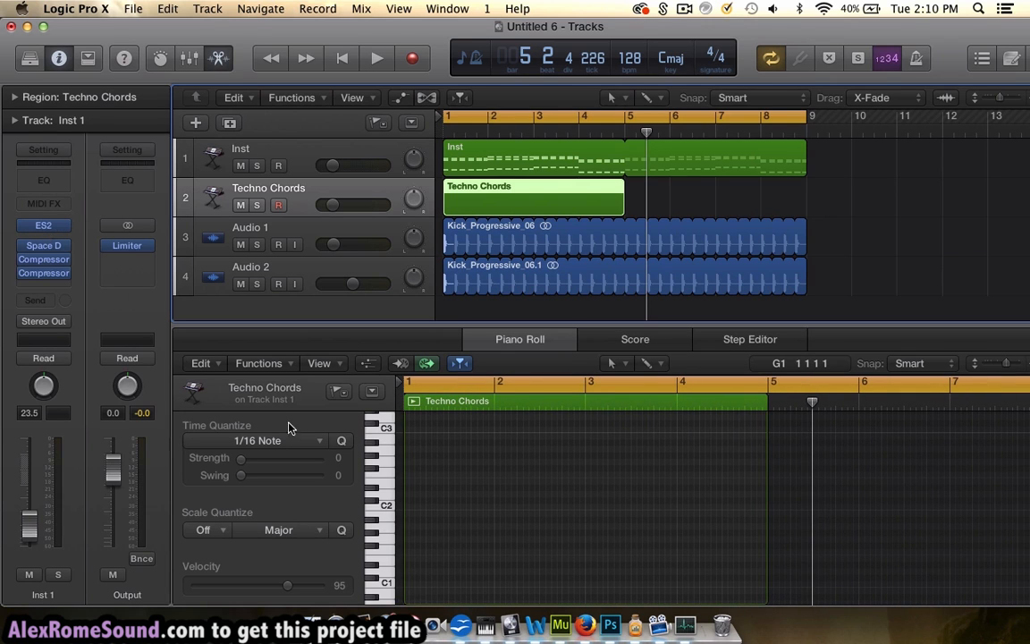
scroll(453, 507, up, 2)
scroll(454, 507, up, 4)
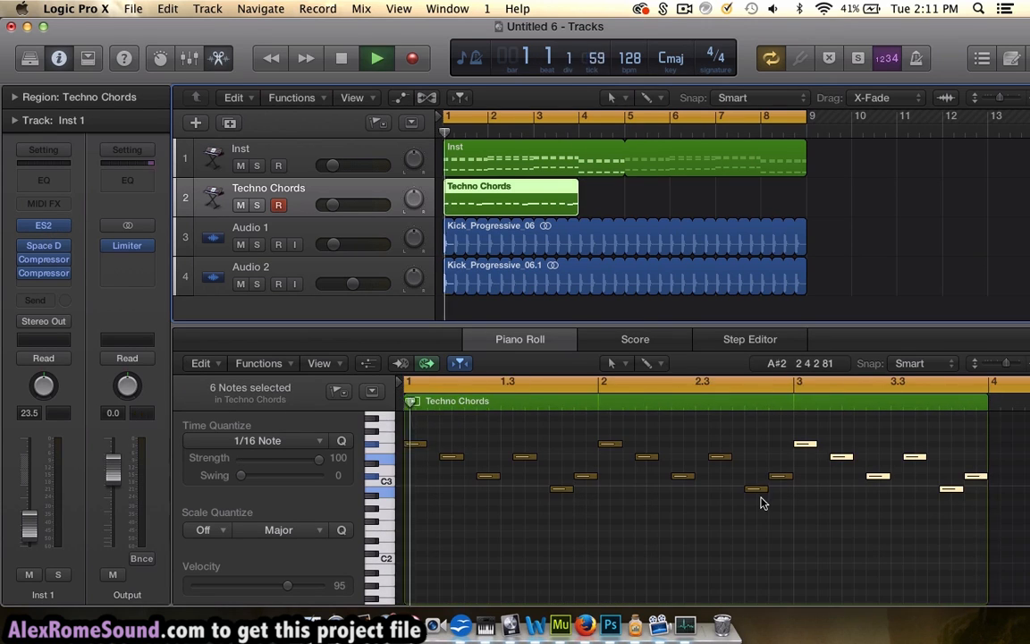
Step: Raise the Techno Chords track's volume to about -13.8 dB during playback and solo the track
key(space)
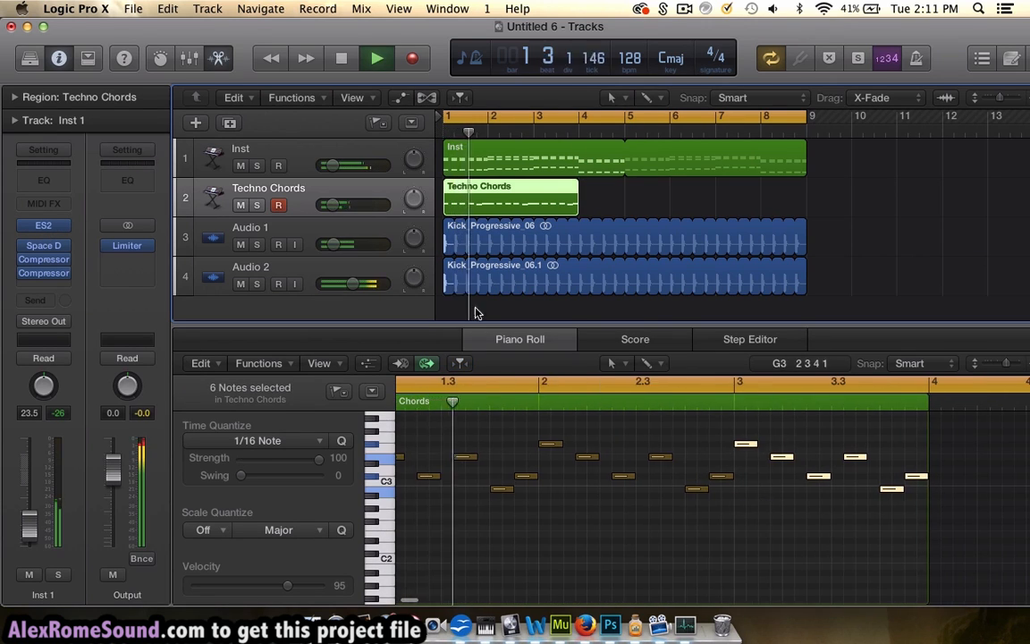
drag(348, 207, 356, 208)
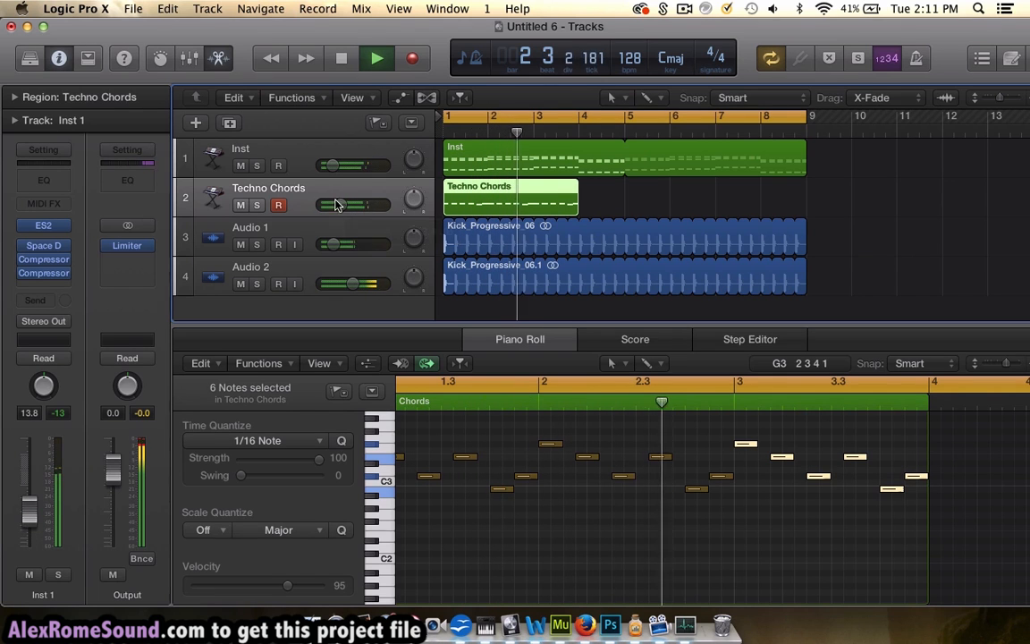
click(256, 204)
key(space)
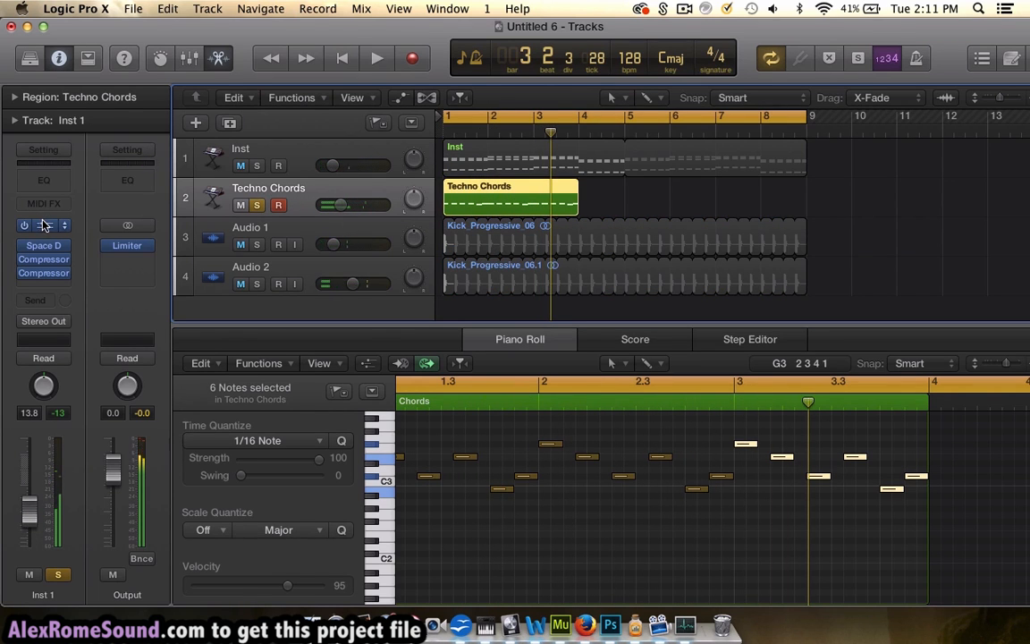
Step: Load the Analog Saw Init setting into the second track's ES2 during playback and adjust its oscillator mix
click(46, 226)
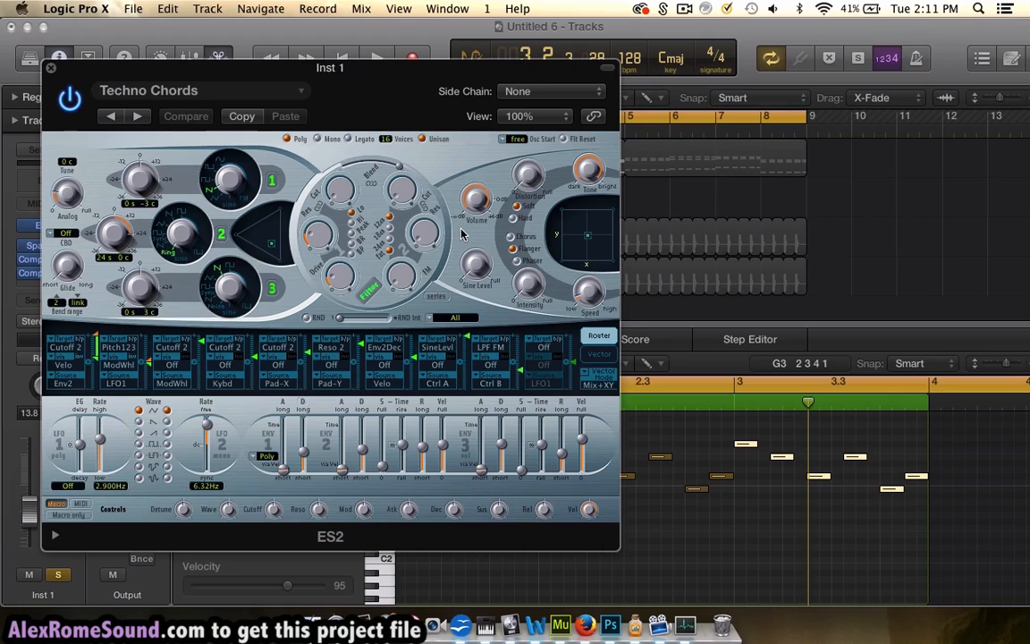
key(space)
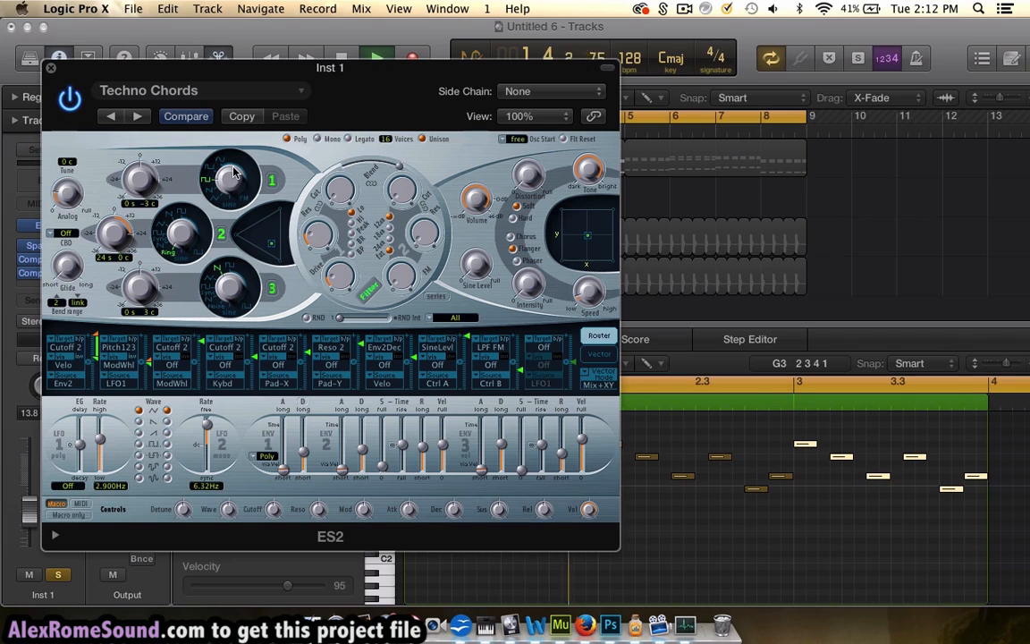
click(205, 92)
mouse_move(215, 381)
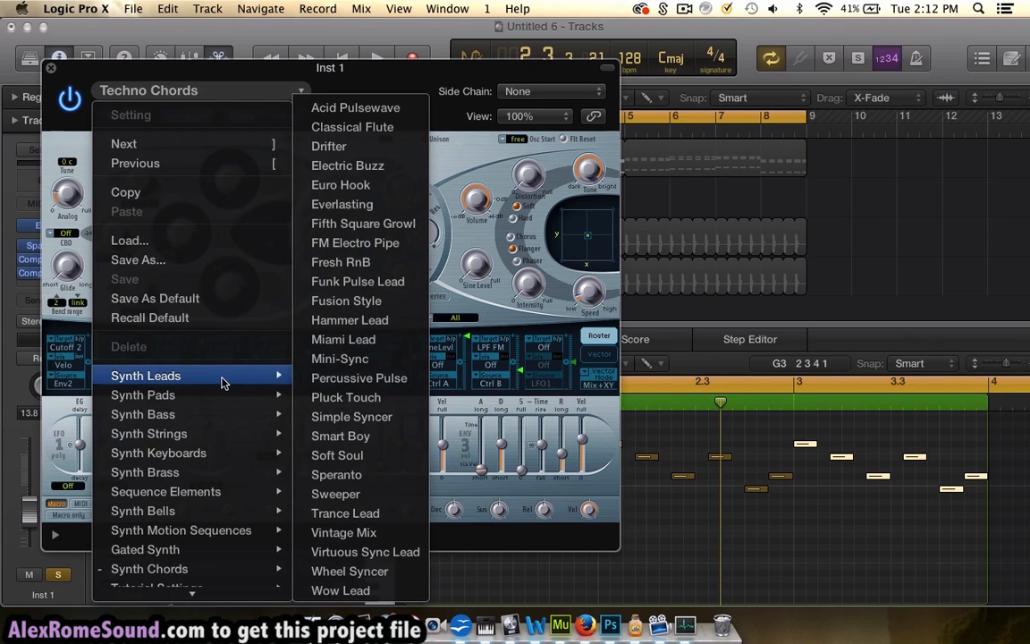
mouse_move(268, 570)
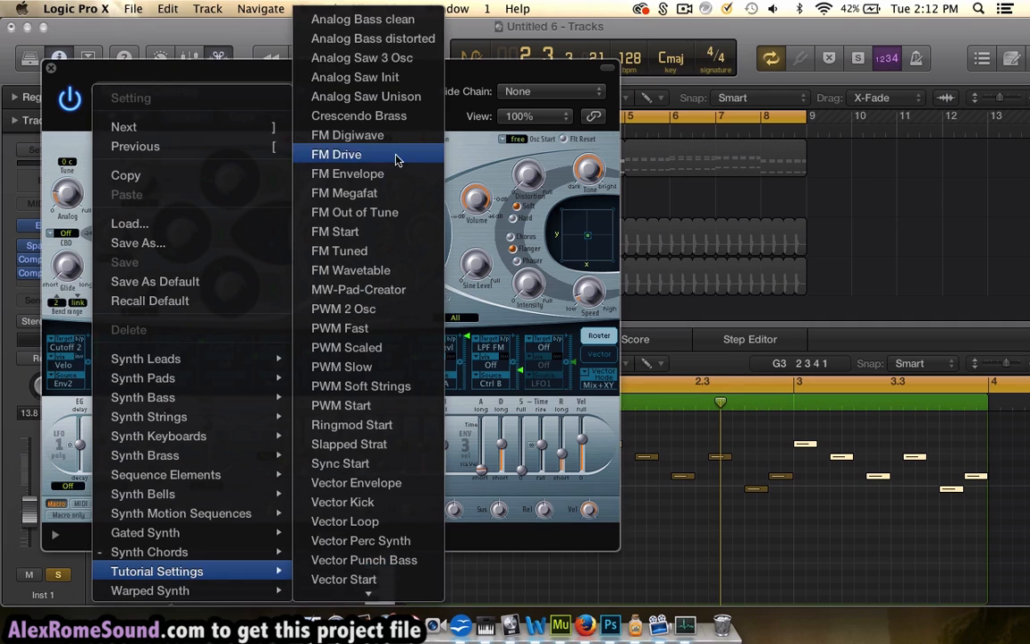
click(400, 77)
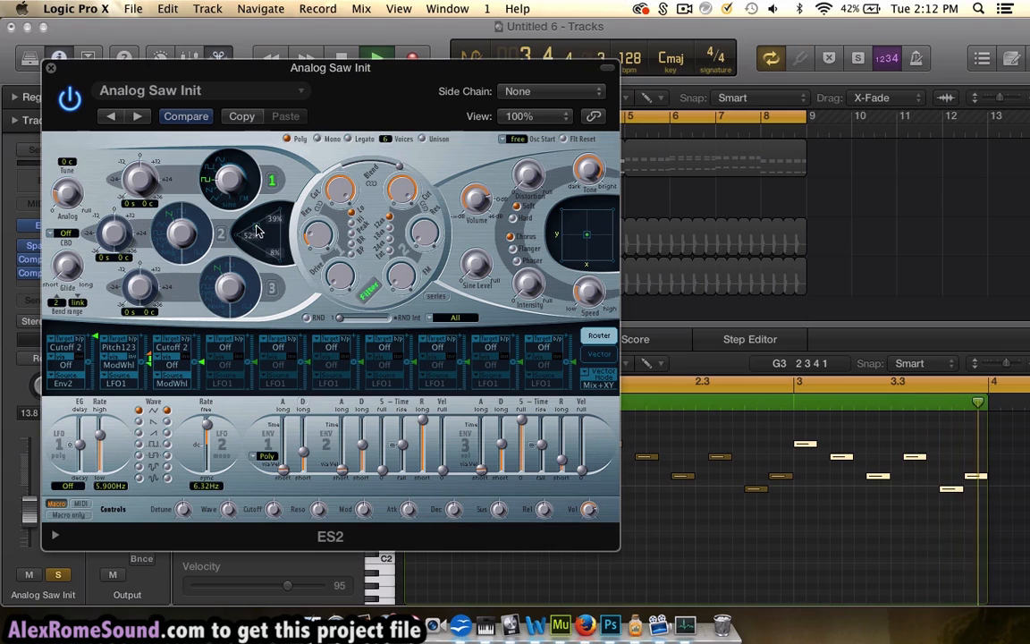
drag(262, 235, 263, 235)
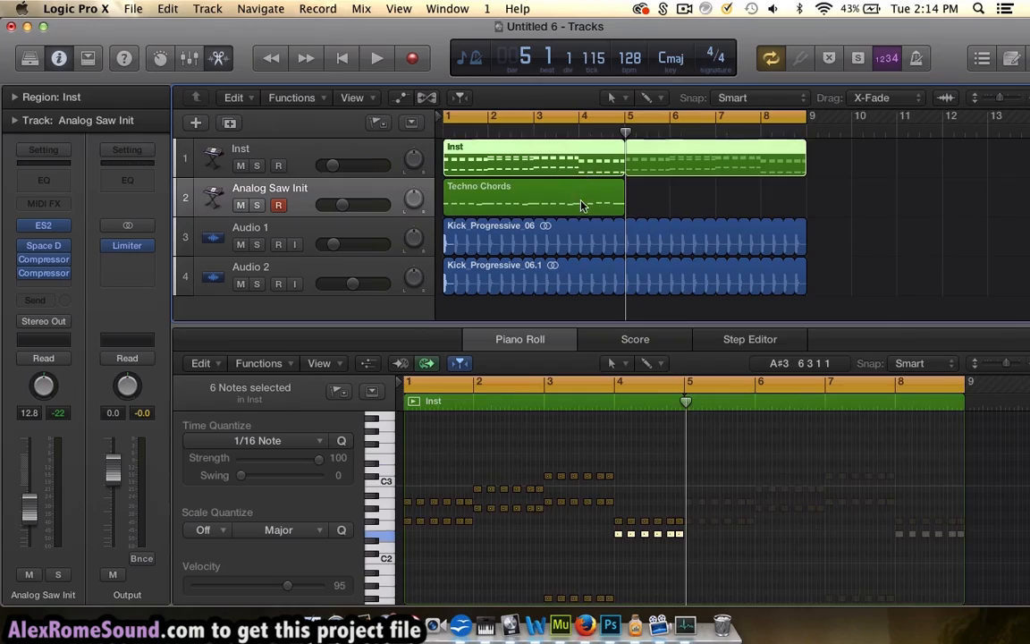
Step: Play the project from the start and loop the Techno Chords region through bar 8
click(581, 206)
key(Return)
key(space)
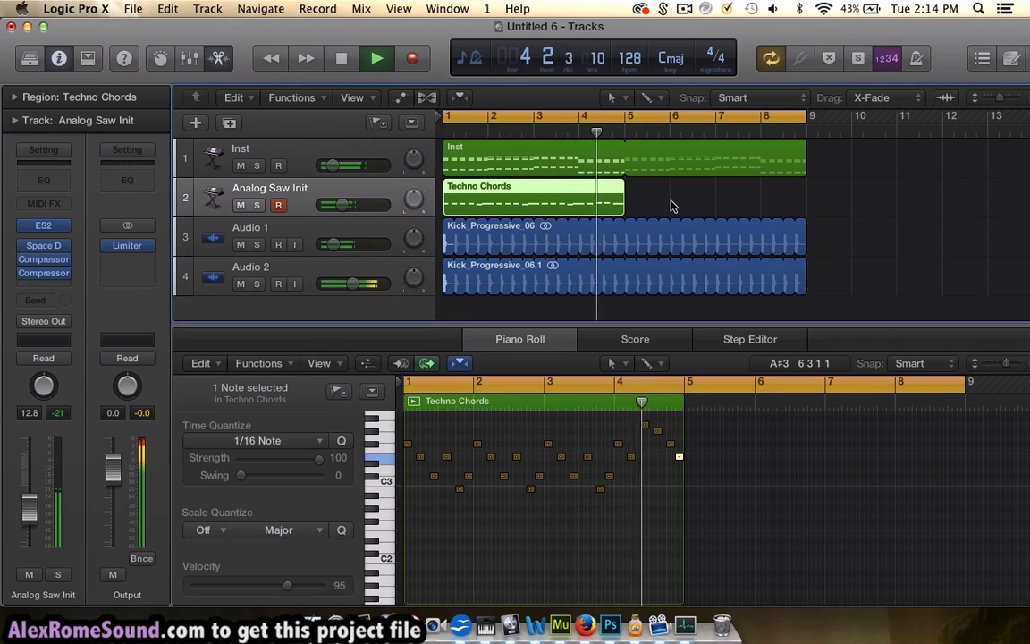
drag(623, 192, 808, 191)
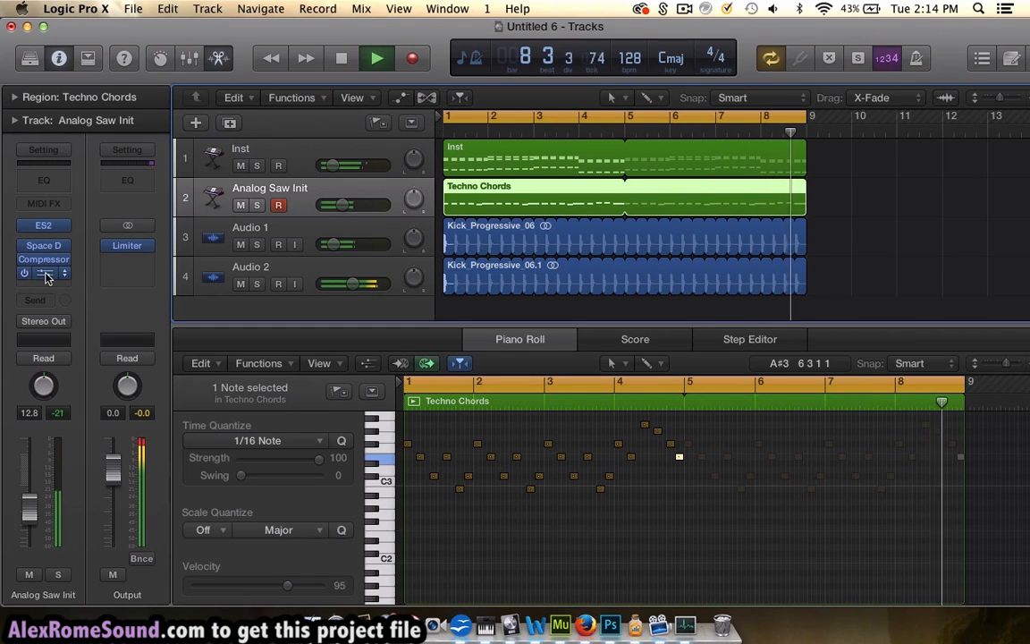
mouse_move(46, 274)
key(space)
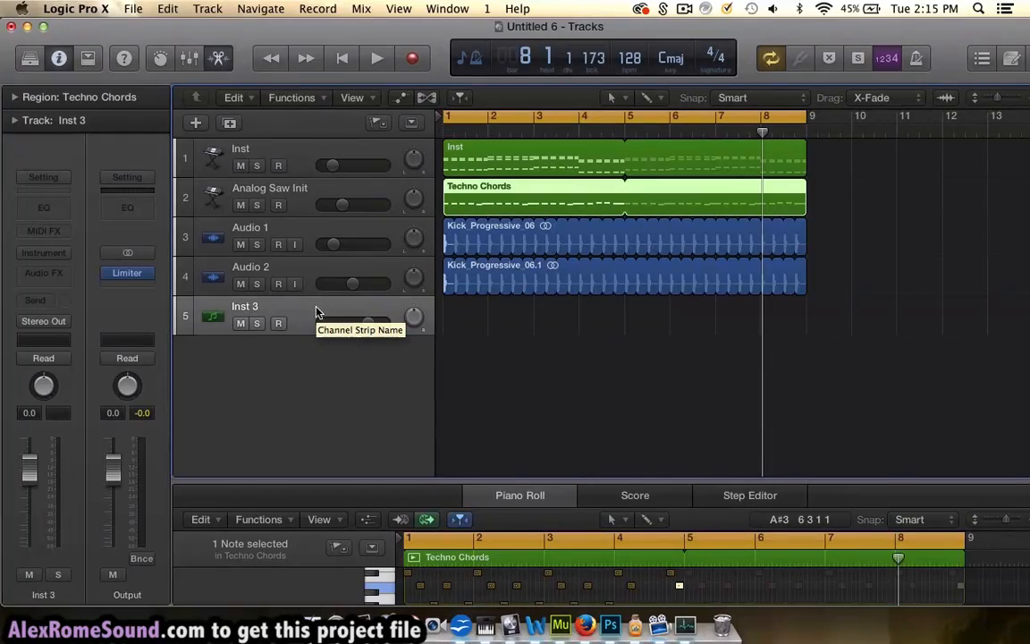
Step: Insert a stereo Ultrabeat on the Inst 3 track and load the Ghost Town Kit drum kit
click(315, 311)
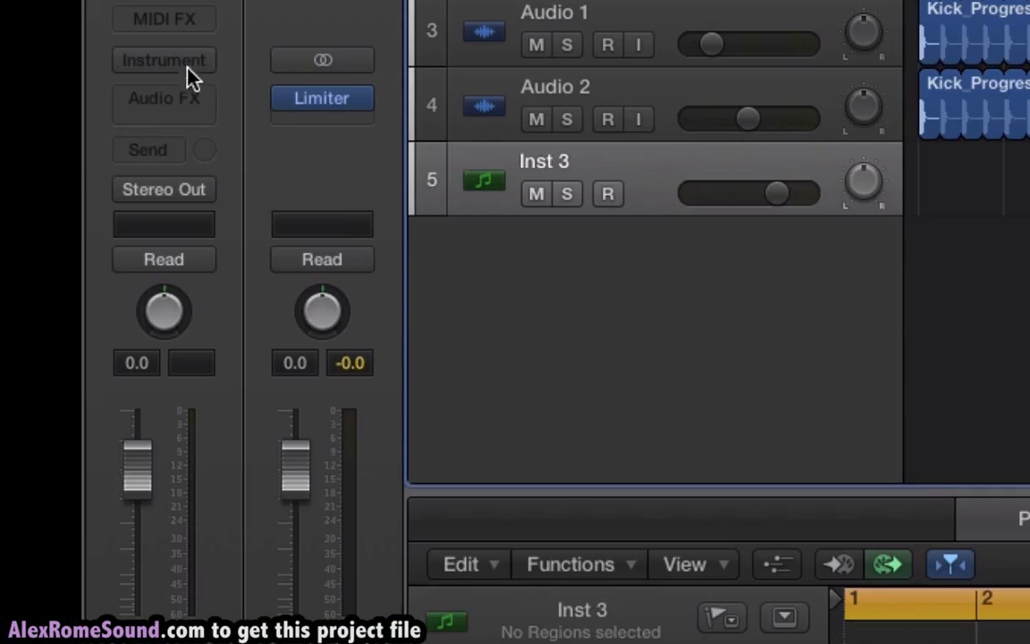
click(181, 67)
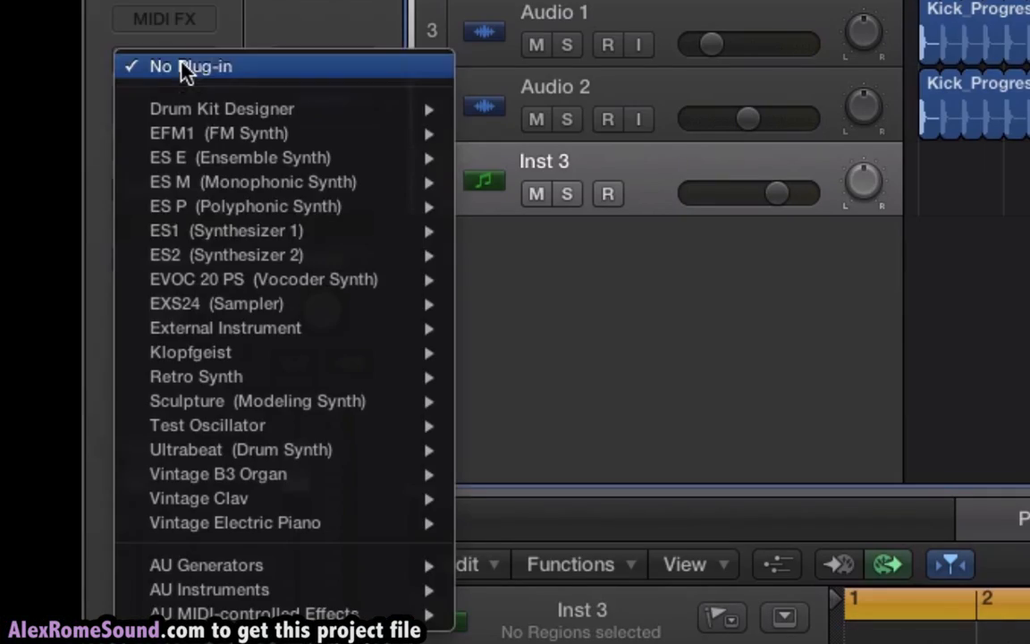
mouse_move(224, 450)
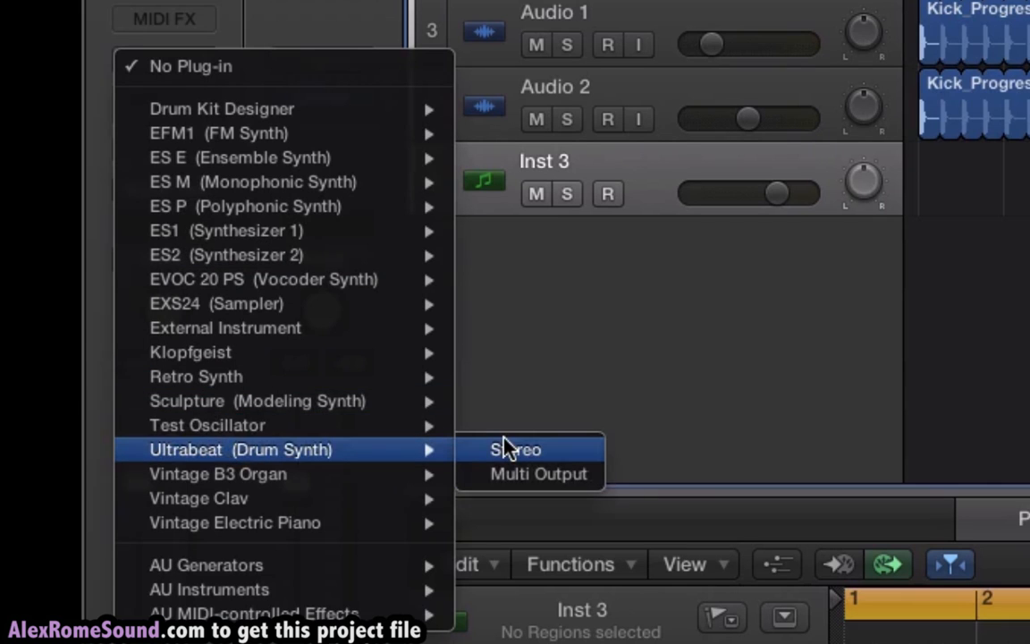
click(506, 447)
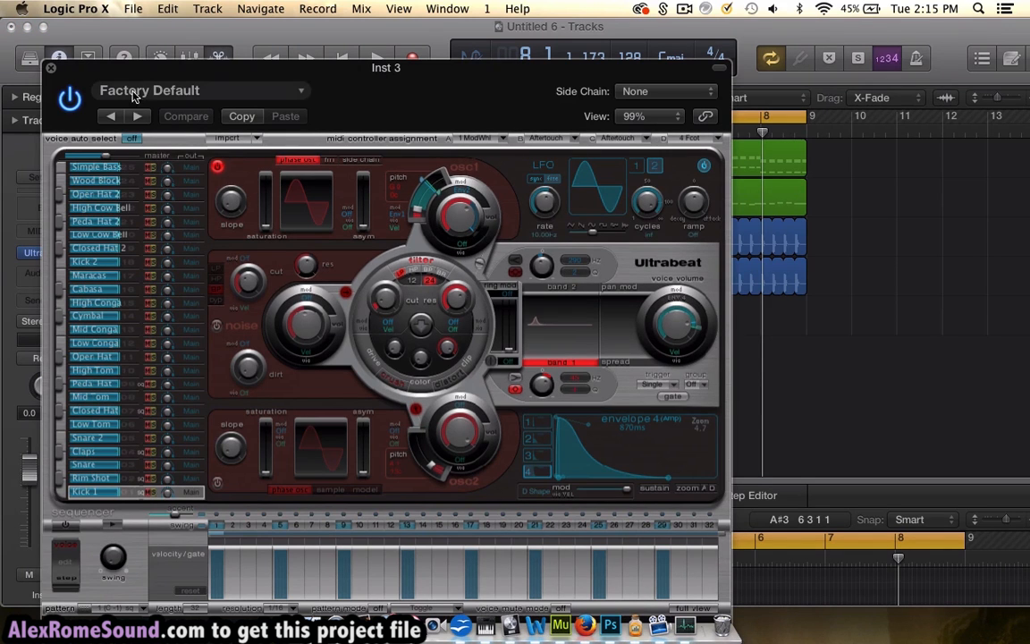
click(153, 91)
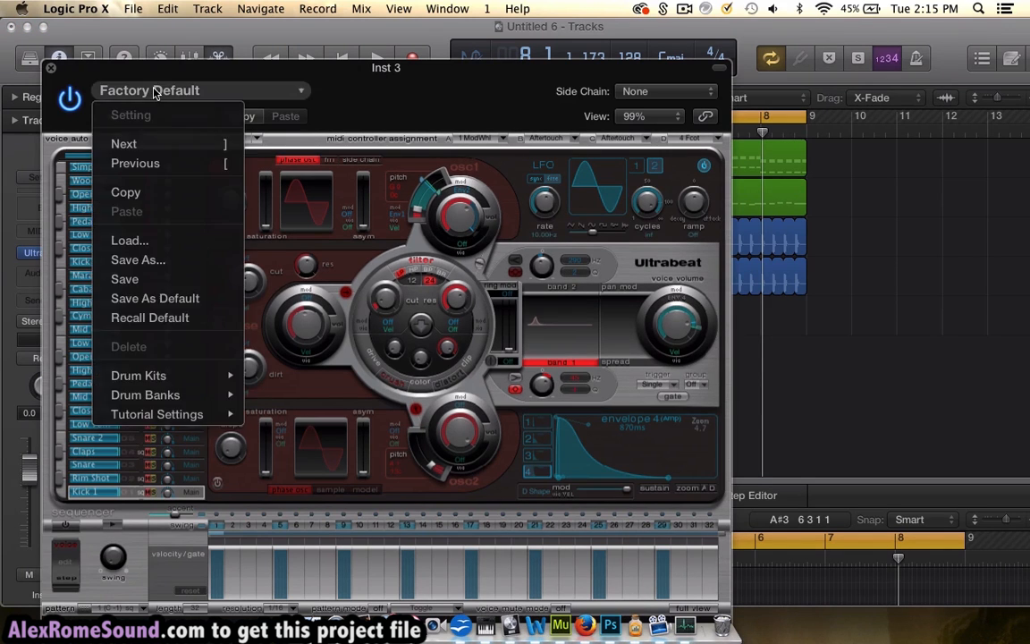
mouse_move(192, 376)
scroll(322, 458, down, 1)
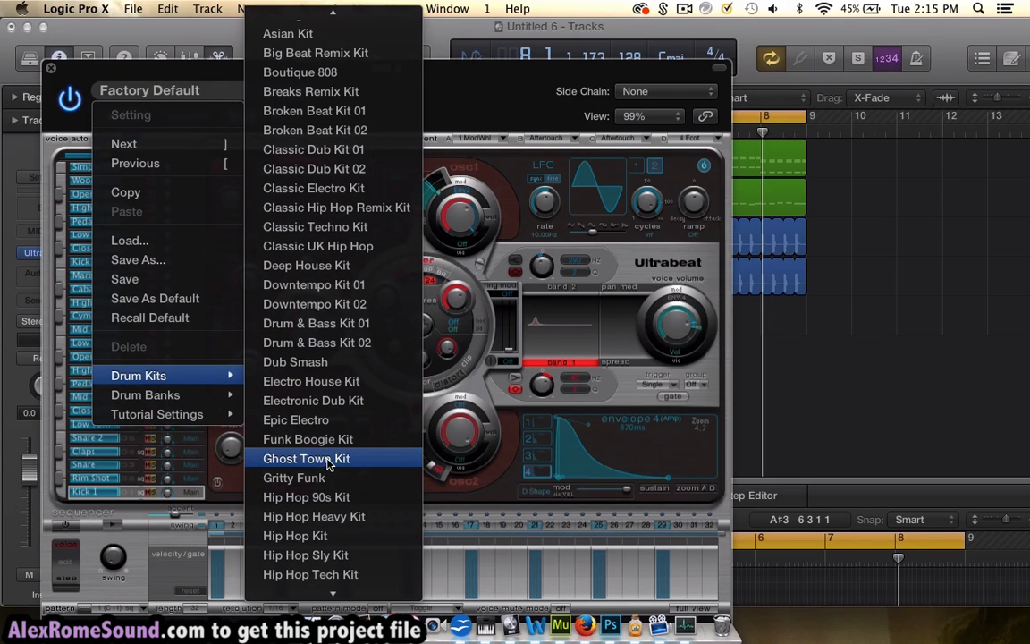
click(329, 459)
click(52, 69)
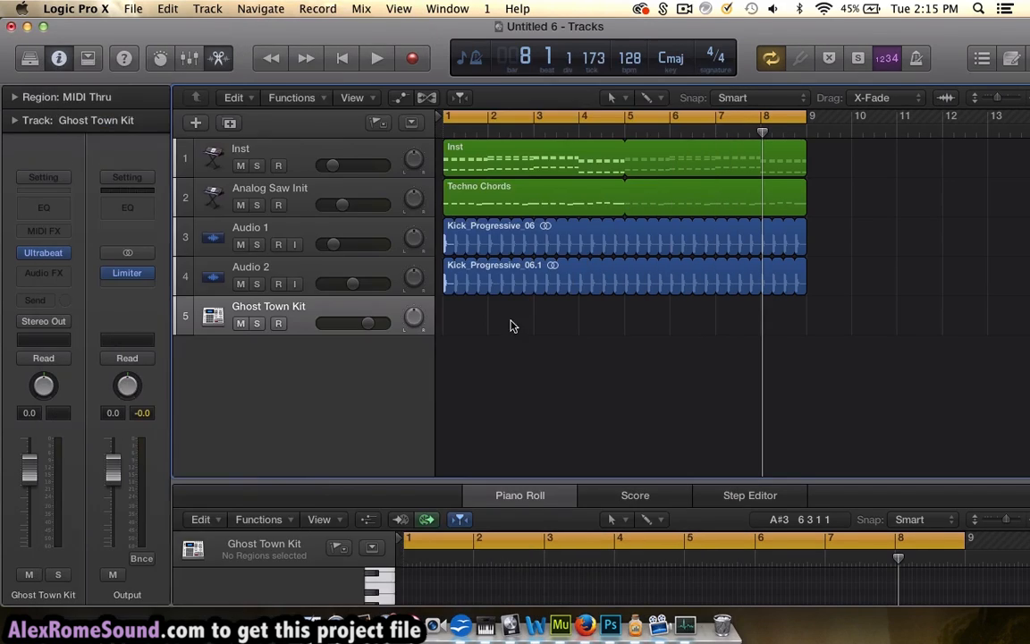
Step: Create an empty Ghost Town Kit region spanning bars 1 through 4, enlarge the Piano Roll and lower the track's volume
double_click(479, 326)
drag(543, 322, 598, 322)
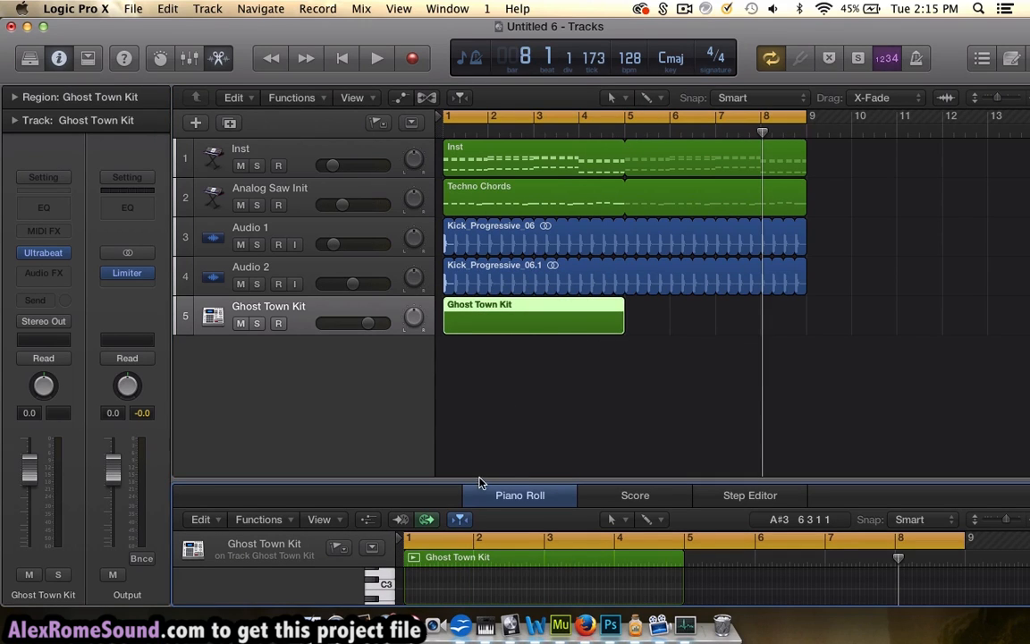
drag(478, 483, 502, 337)
drag(368, 324, 347, 324)
click(383, 597)
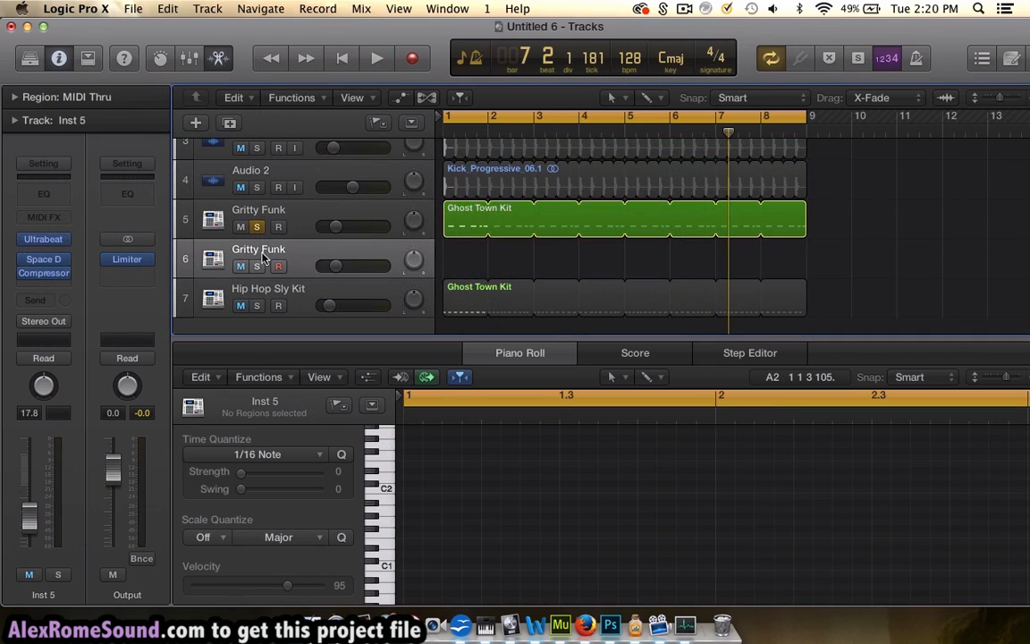
Step: Move the empty Gritty Funk track below Hip Hop Sly Kit and audition the two filled drum tracks soloed with Audio 2
click(257, 226)
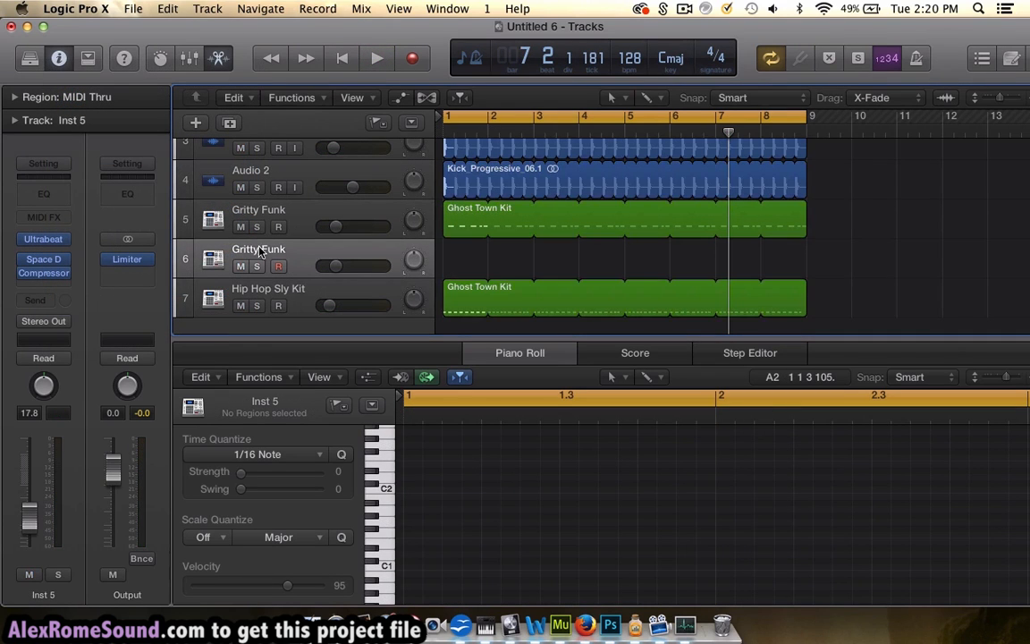
drag(261, 252, 259, 300)
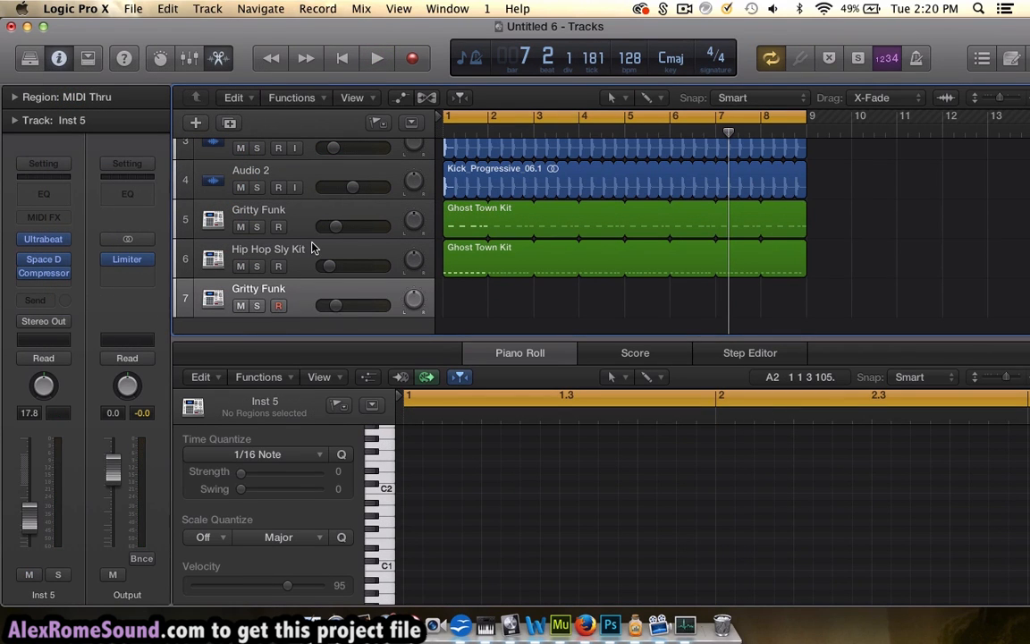
click(257, 226)
click(256, 265)
click(257, 187)
key(space)
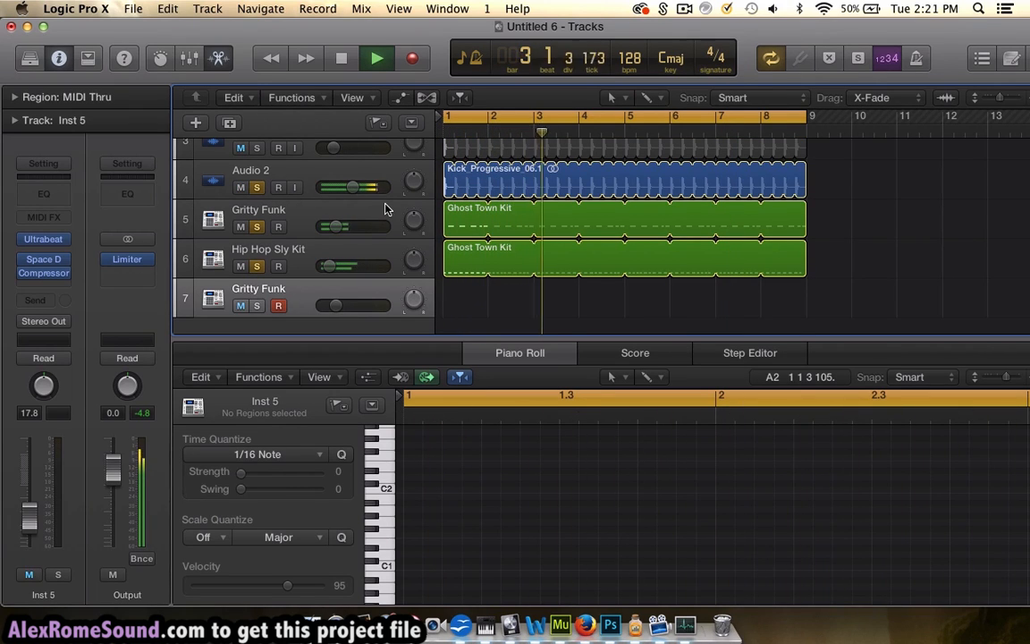
key(space)
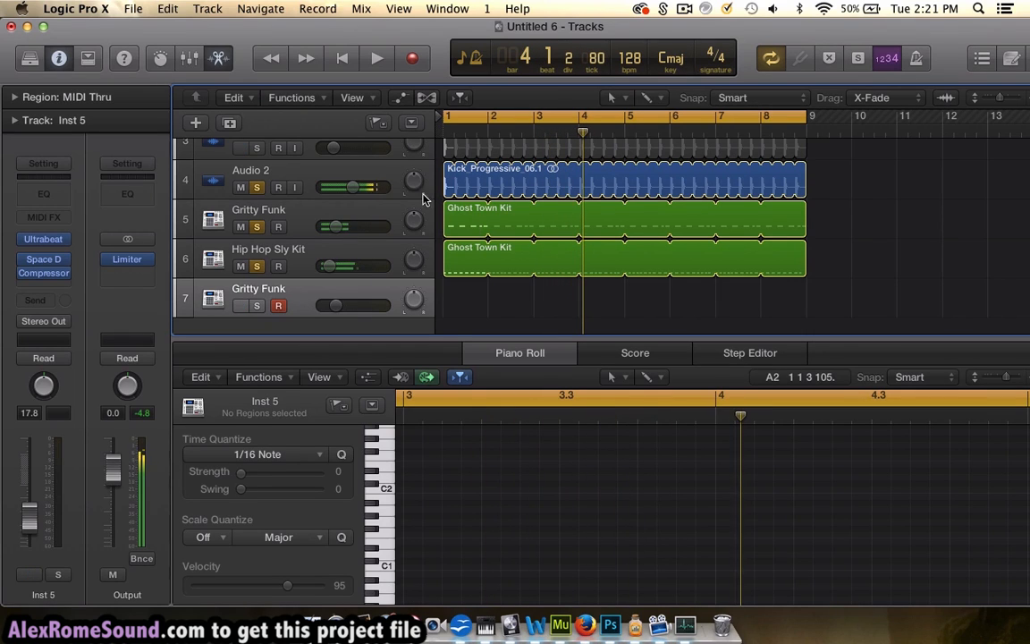
Step: Show the notes of the track 5 Gritty Funk pattern and audition it with only Audio 2
click(451, 211)
scroll(479, 512, up, 2)
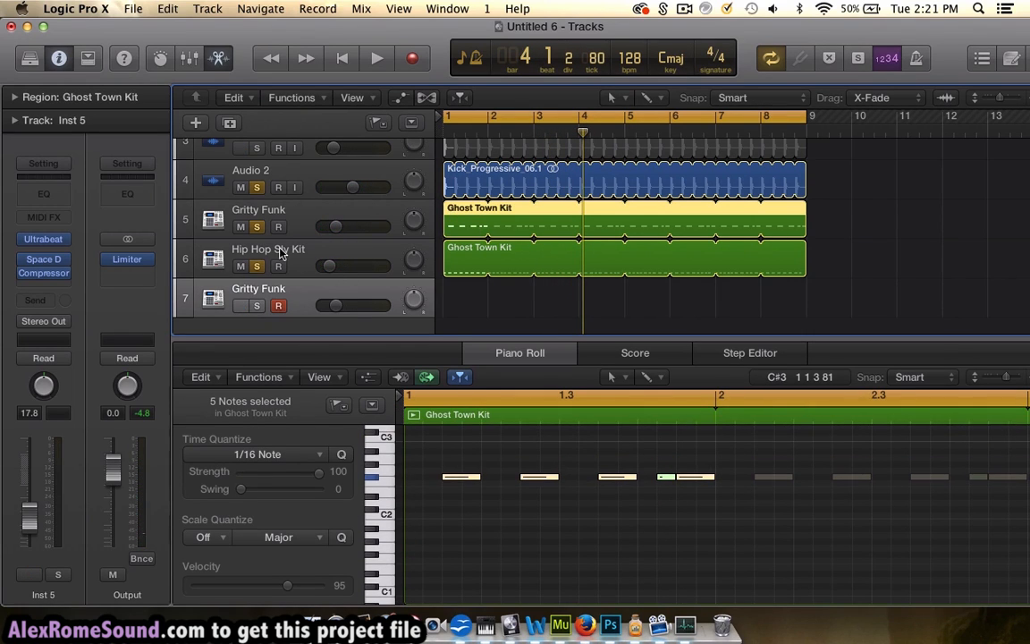
click(257, 266)
key(space)
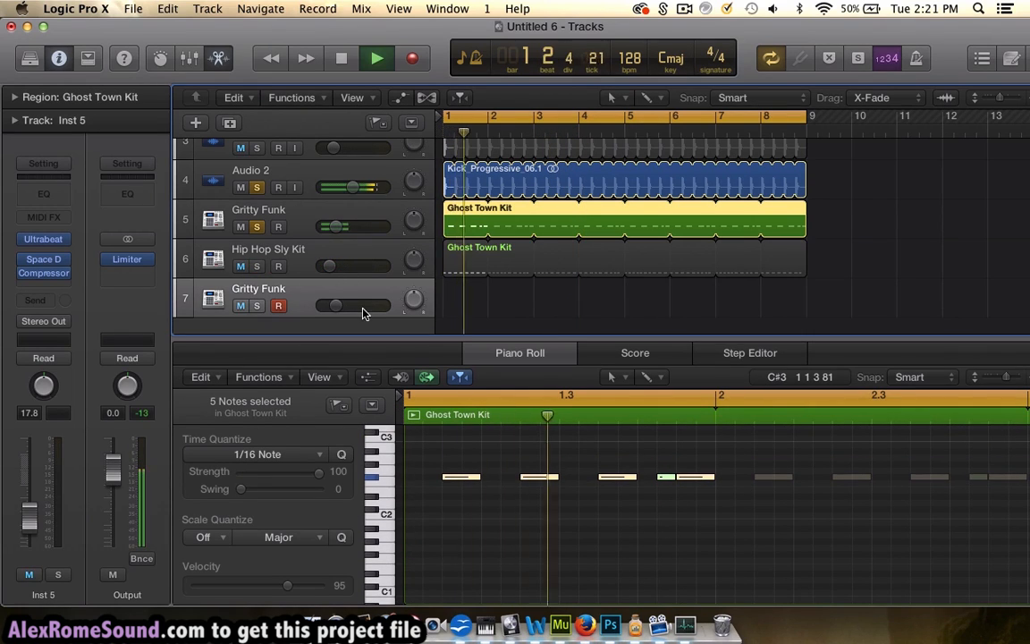
key(space)
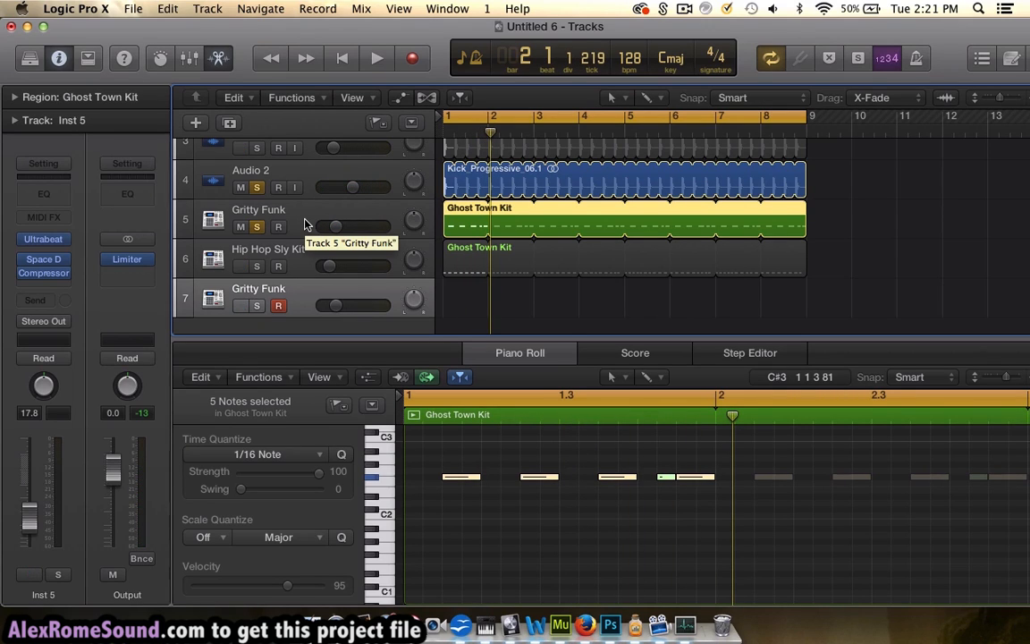
Step: Solo Hip Hop Sly Kit in place of Gritty Funk and play back its note pattern together with Audio 2
click(257, 227)
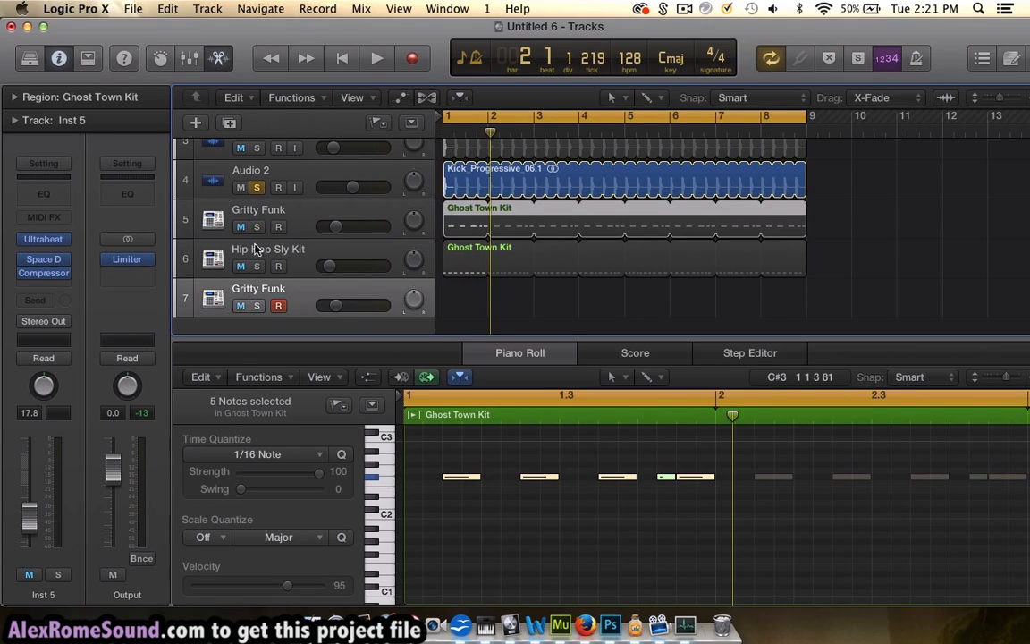
click(256, 266)
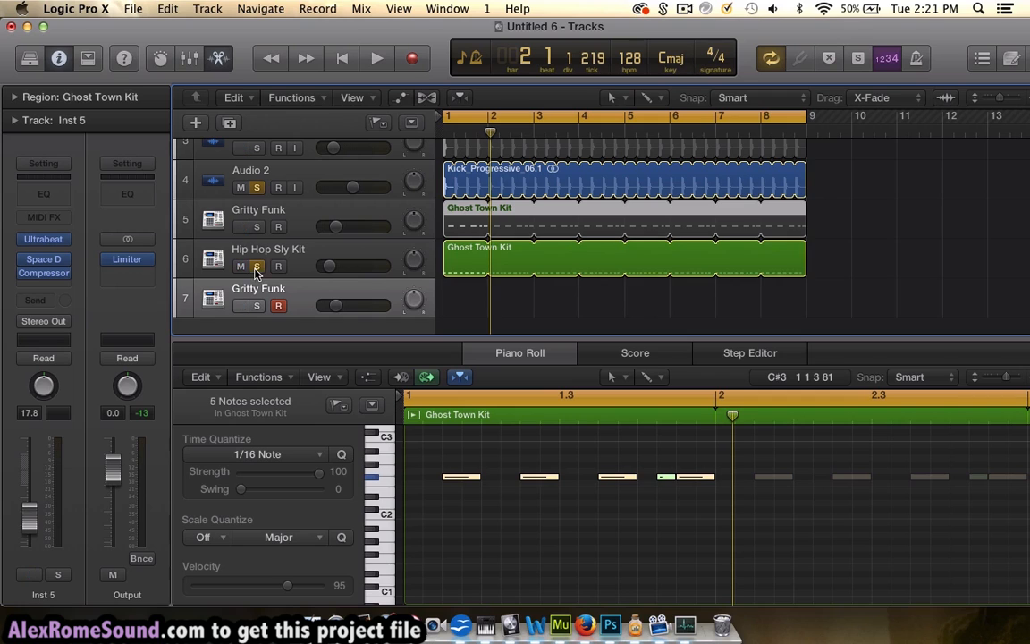
click(473, 269)
key(space)
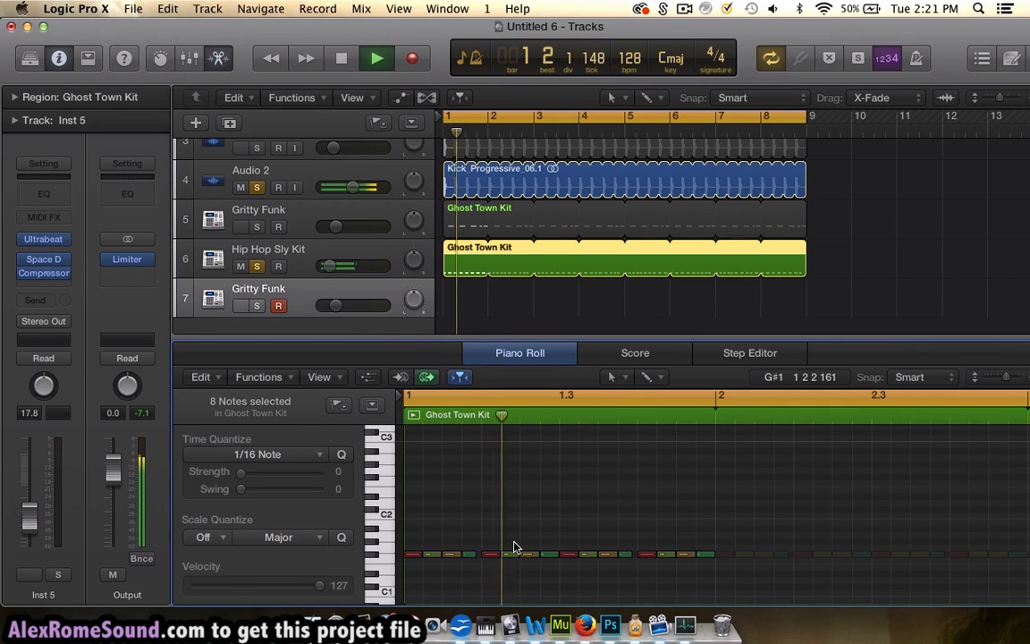
scroll(515, 546, down, 2)
key(space)
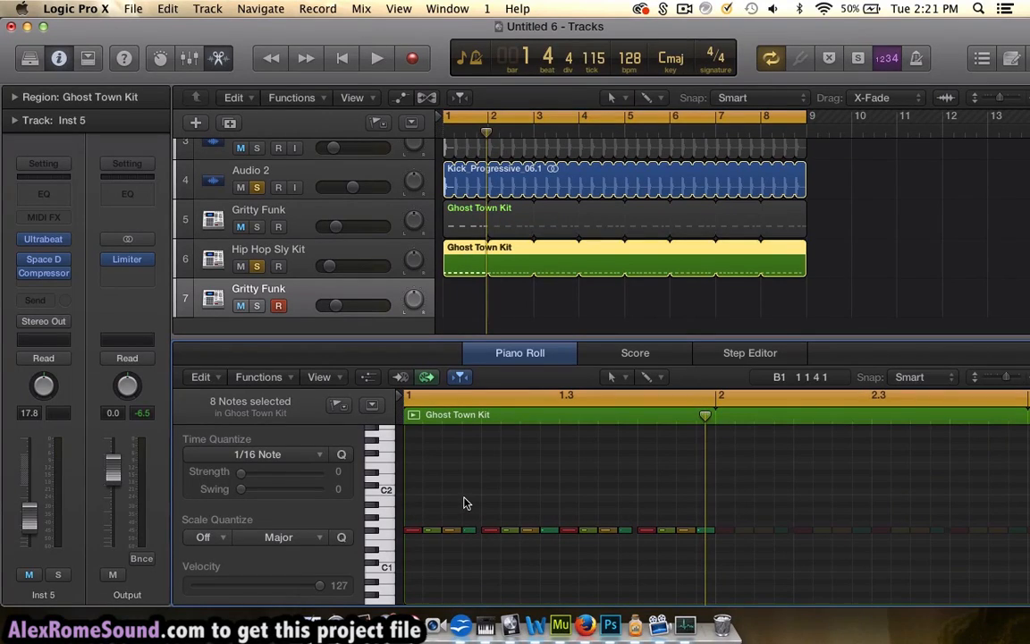
key(space)
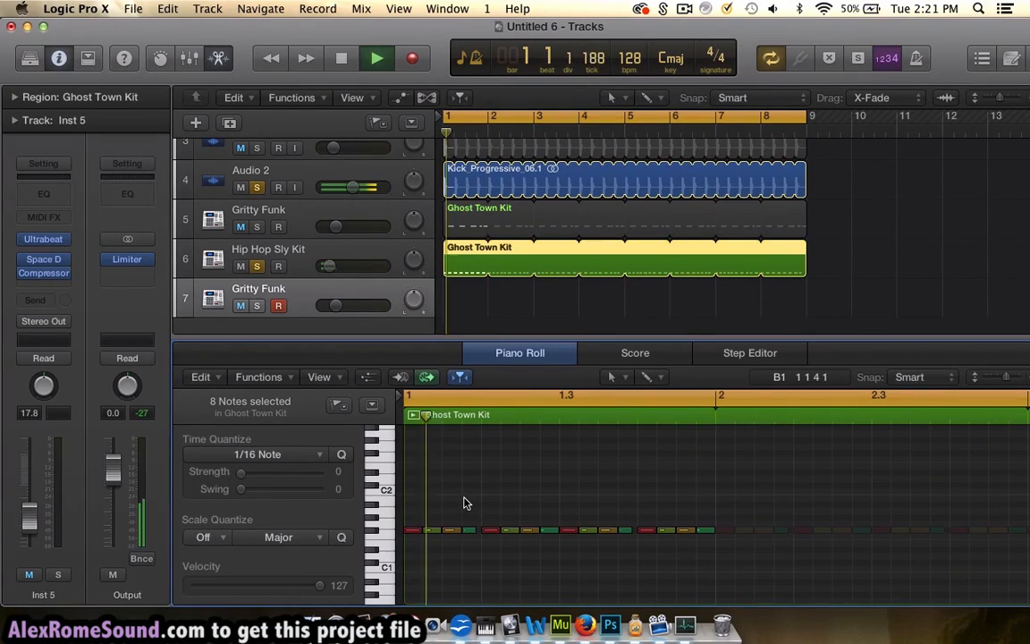
key(space)
Step: Unsolo Hip Hop Sly Kit and Audio 2 and create an empty one-bar region on the track 7 Gritty Funk
click(257, 266)
click(258, 186)
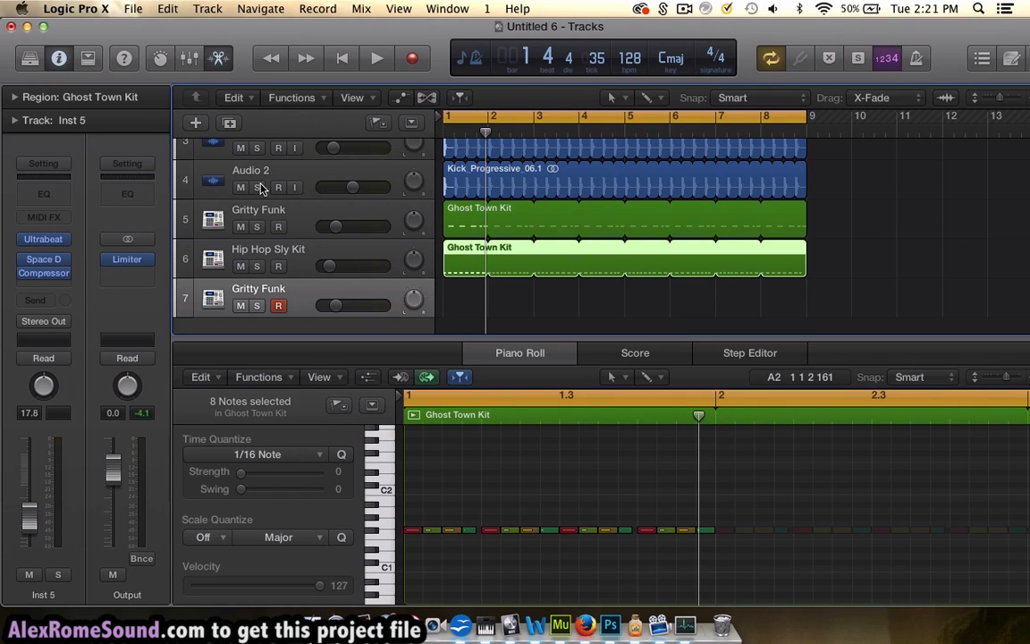
click(483, 318)
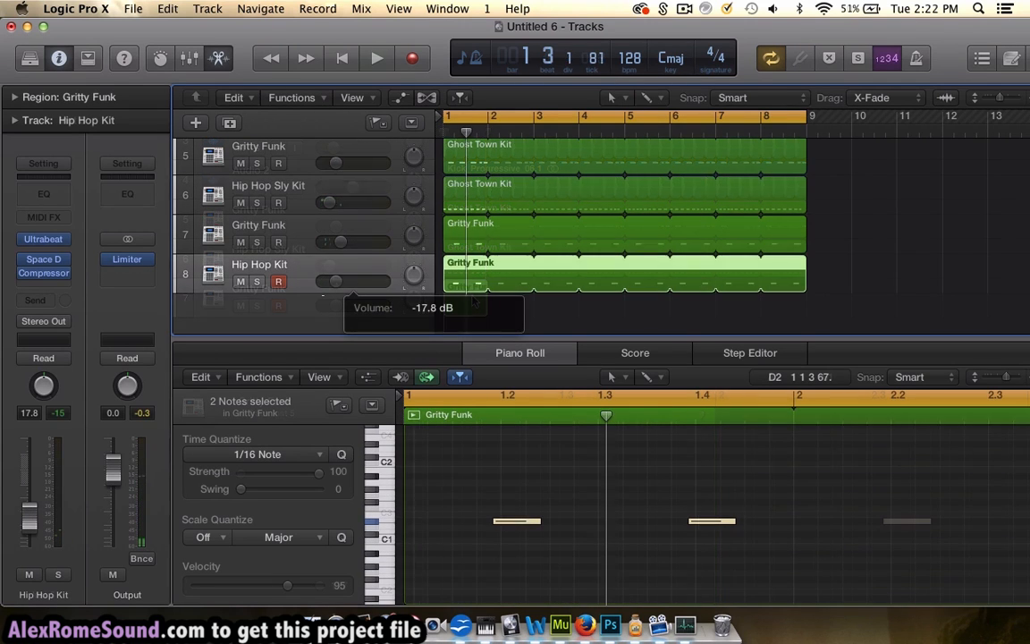
Step: Lower the Hip Hop Kit track's volume to -23.0 dB and solo the track to audition its two-note pattern
drag(336, 283, 331, 282)
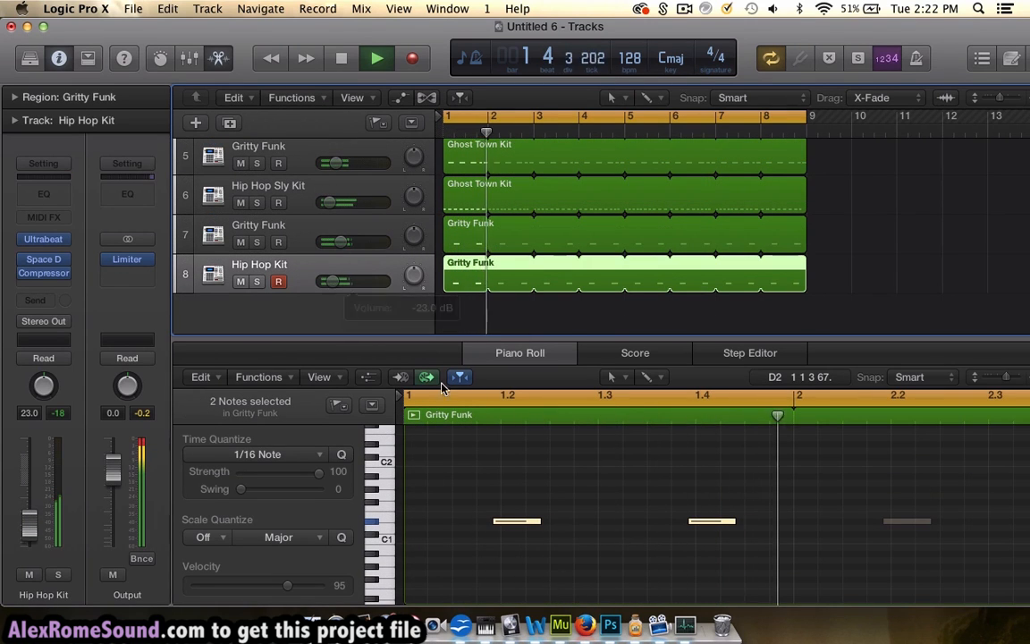
key(space)
scroll(526, 478, up, 5)
scroll(526, 478, up, 3)
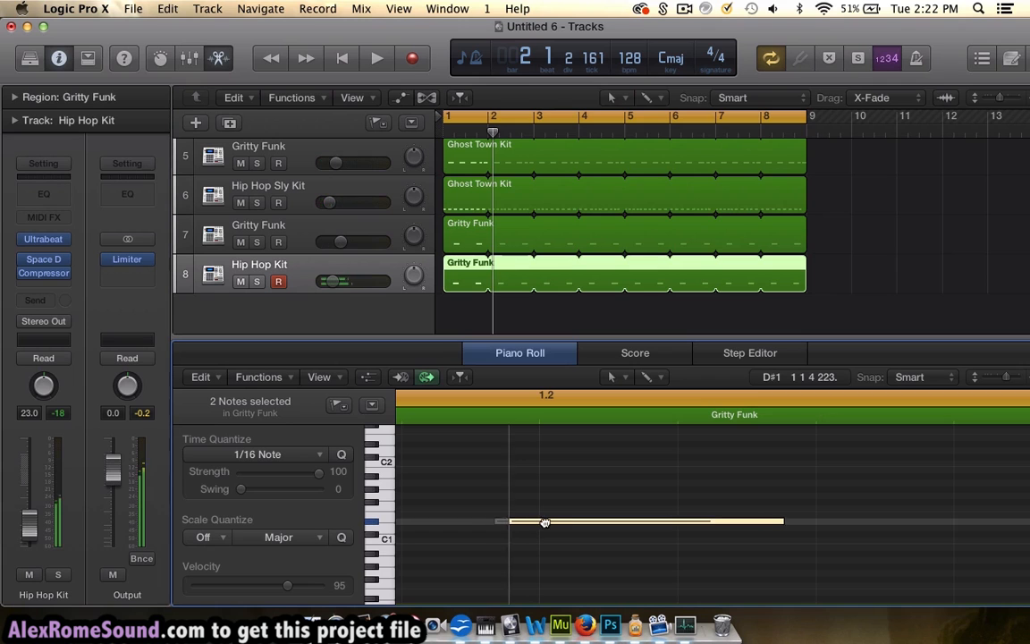
click(257, 281)
key(space)
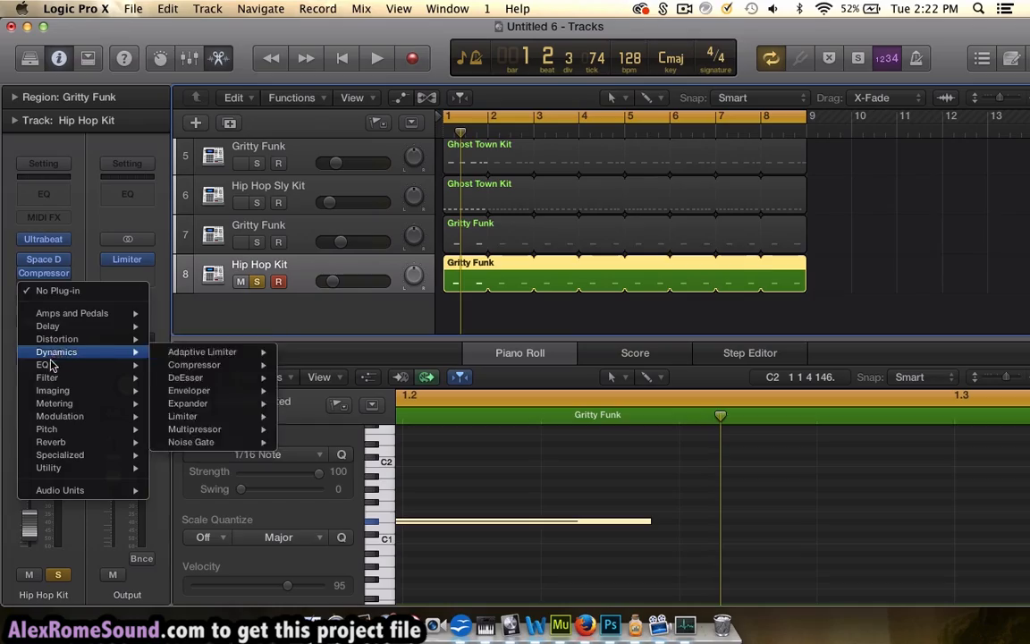
Step: Insert a stereo Channel EQ on the Hip Hop Kit track, cutting the lows below about 540 Hz and boosting the highs during playback
mouse_move(76, 369)
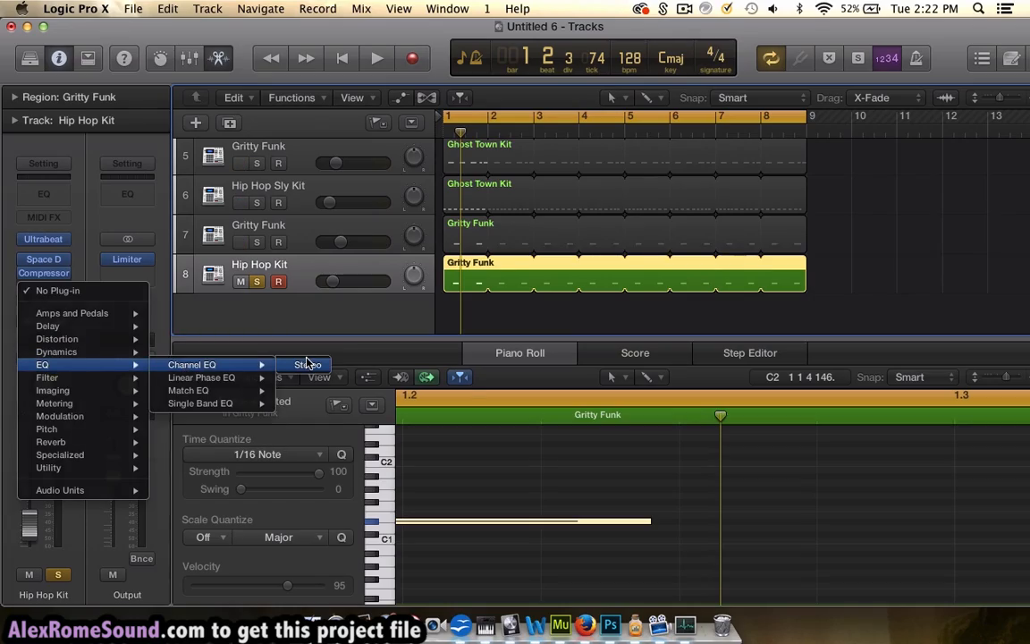
click(307, 364)
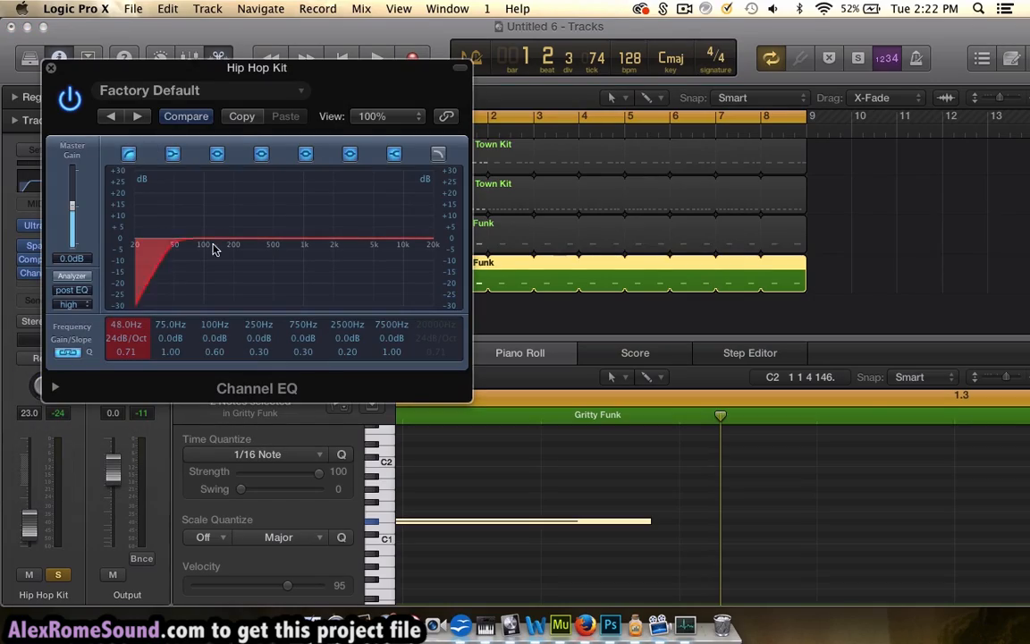
key(space)
drag(213, 249, 273, 271)
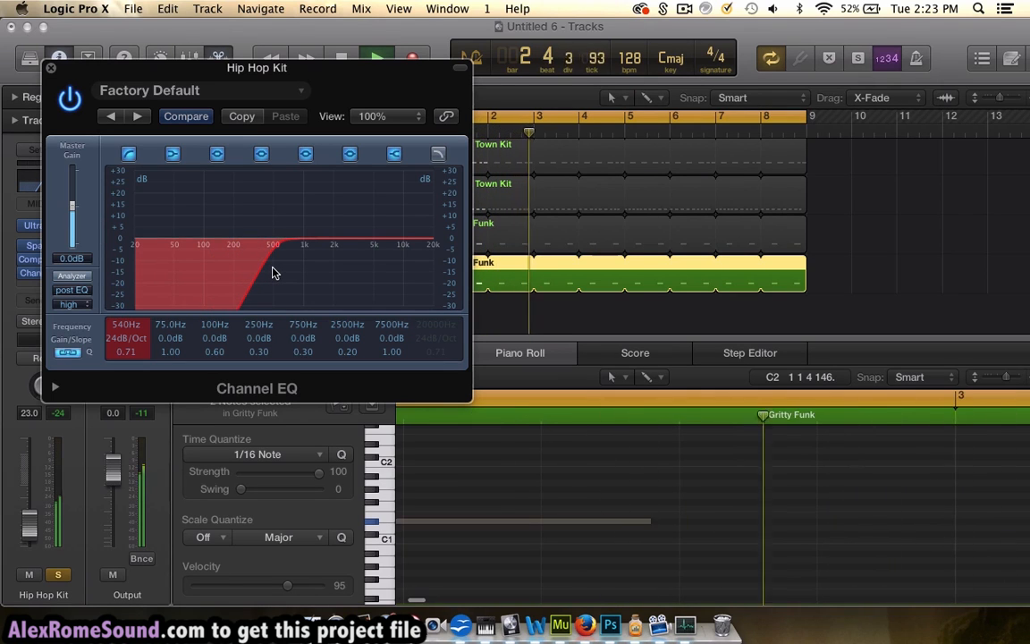
drag(386, 253, 394, 219)
click(50, 67)
key(space)
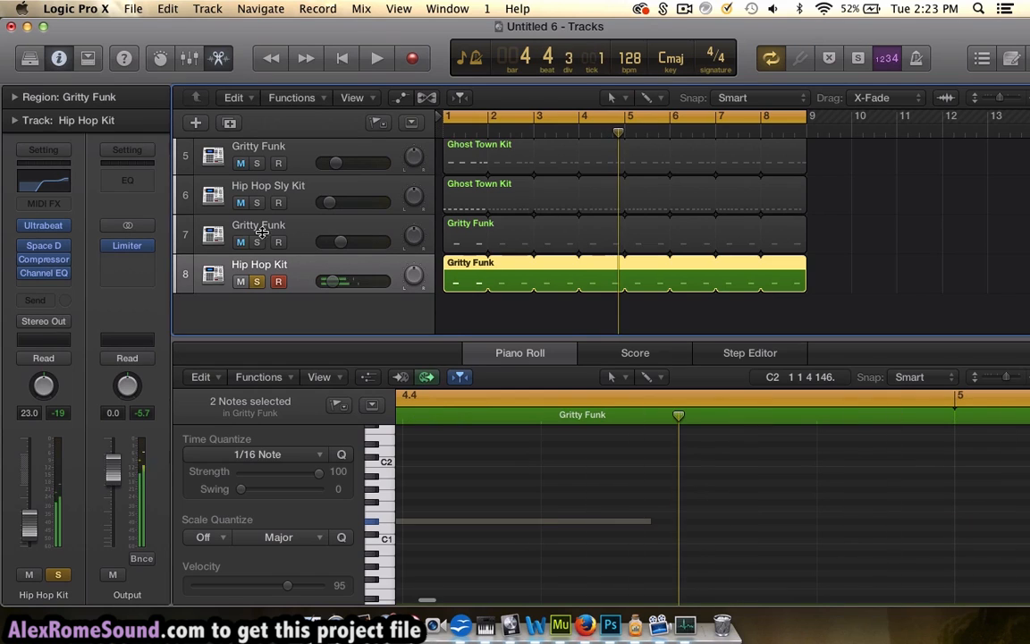
Step: Unsolo the Hip Hop Kit track, play it with the full mix and lower its volume to -26.5 dB
key(space)
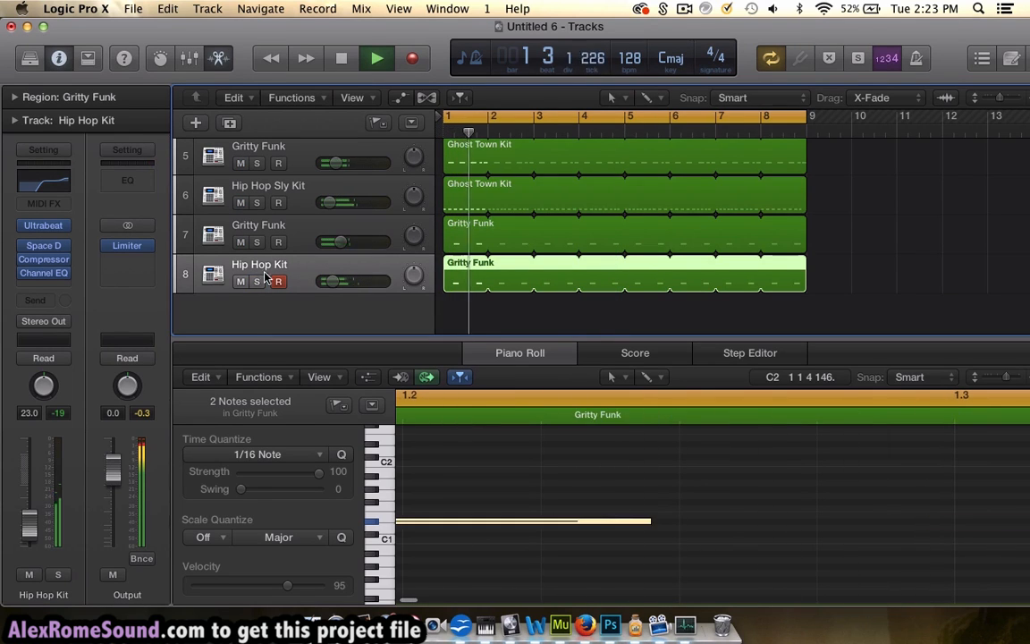
drag(323, 280, 318, 281)
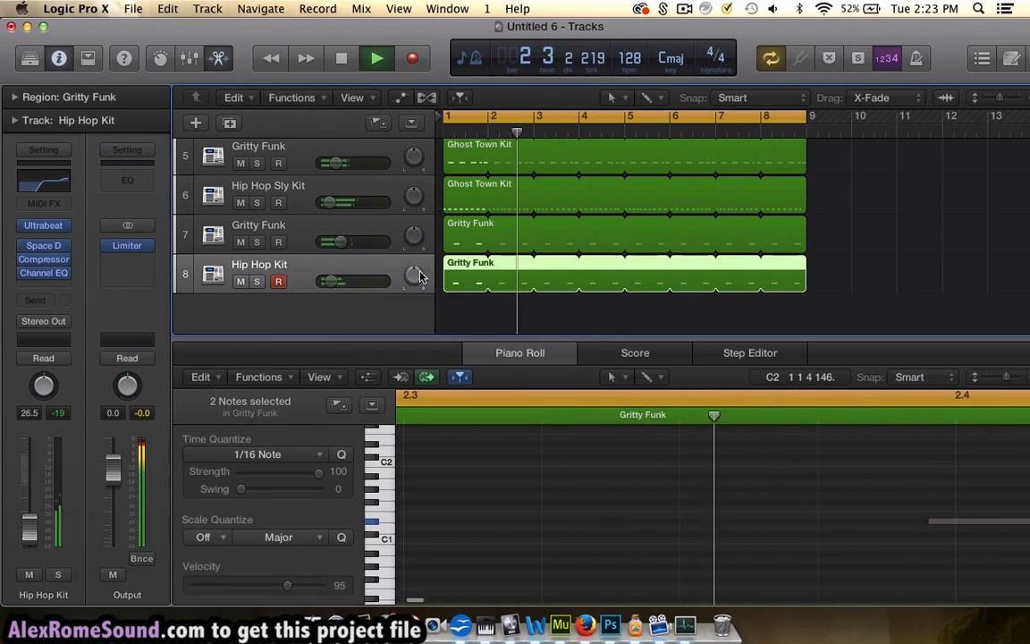